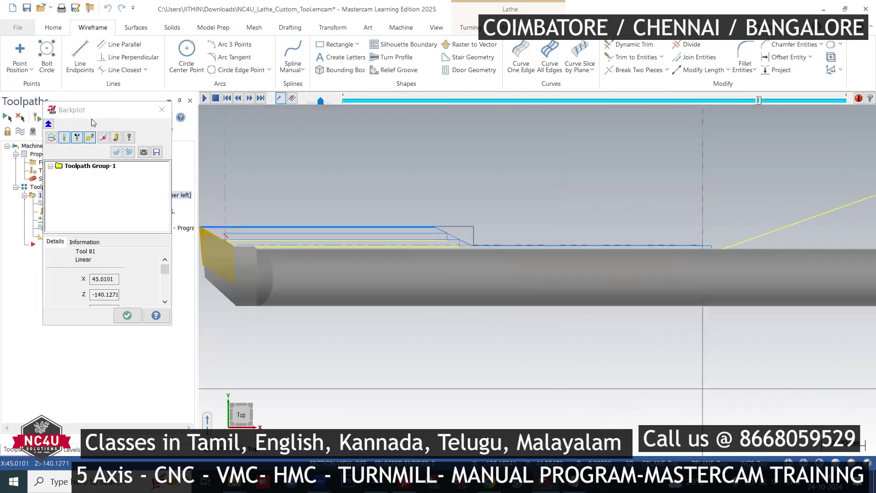
Close the backplot of the Lathe Rough operation.
key("Escape")
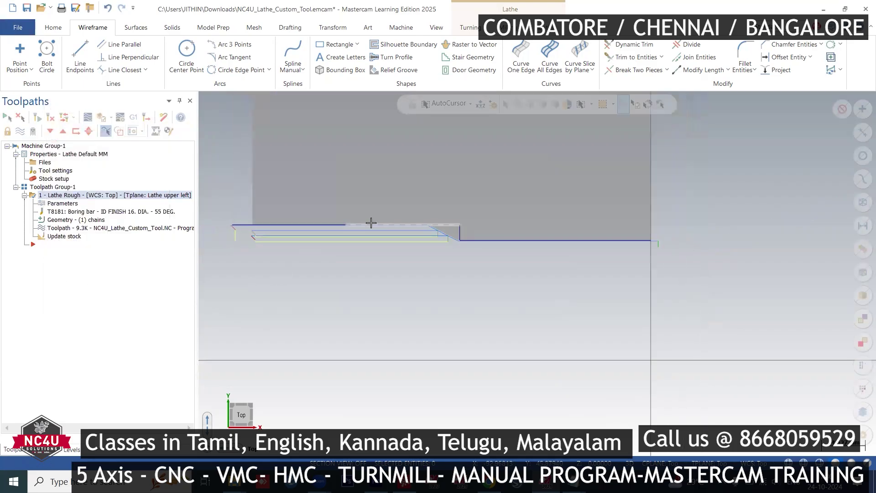
scroll(320, 219, "down", 3)
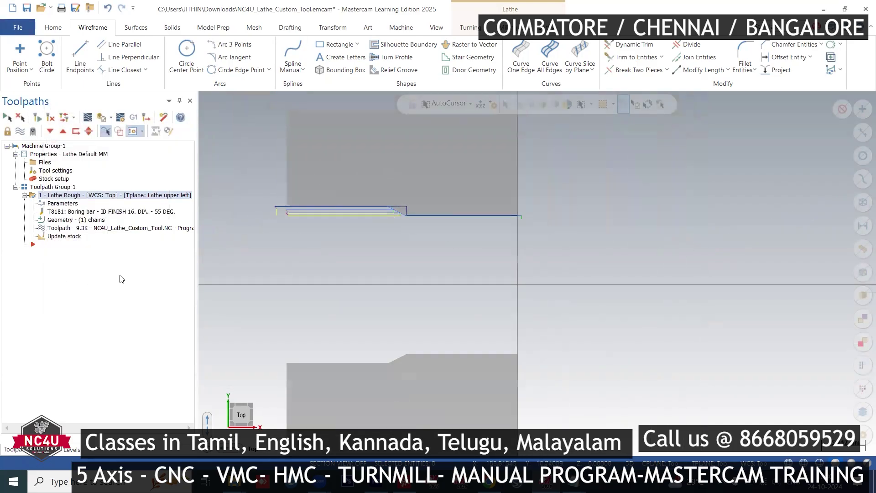
scroll(413, 182, "down", 1)
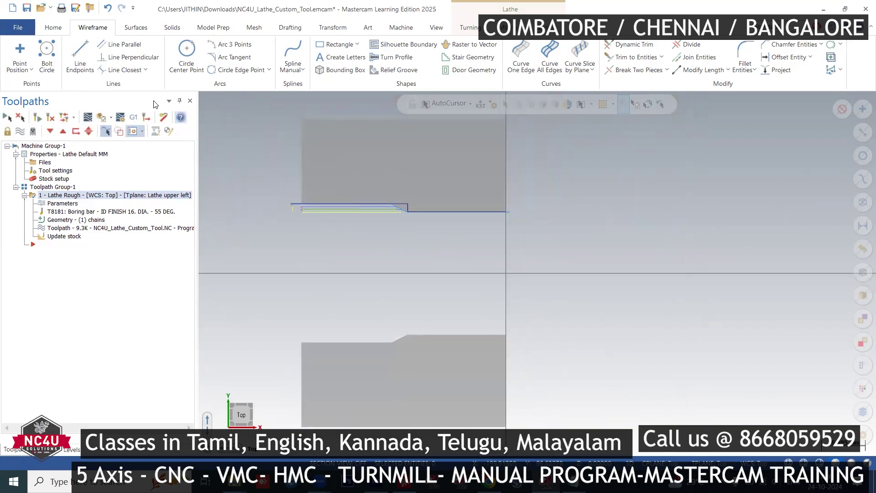
Merge the boring bar model "6849601 - A16Q-SVZBR11-D200 - Basic-mm.stp" from Downloads into the part at its default position.
left_click(15, 31)
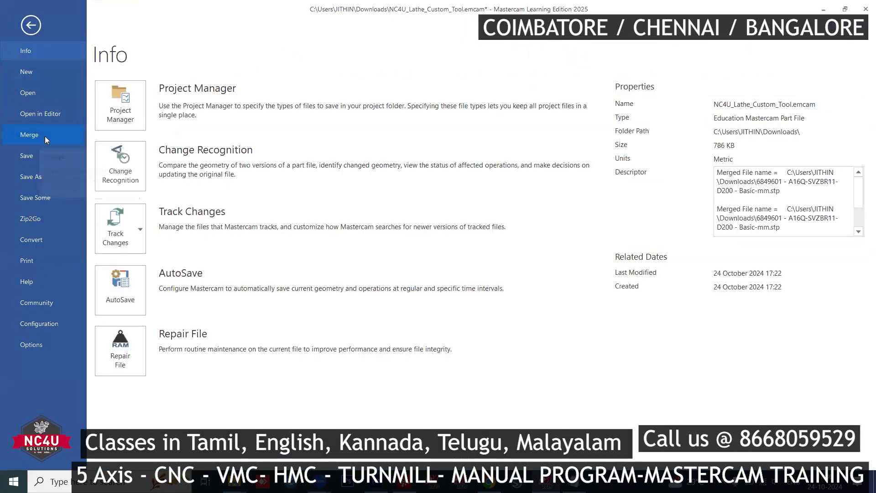
left_click(46, 135)
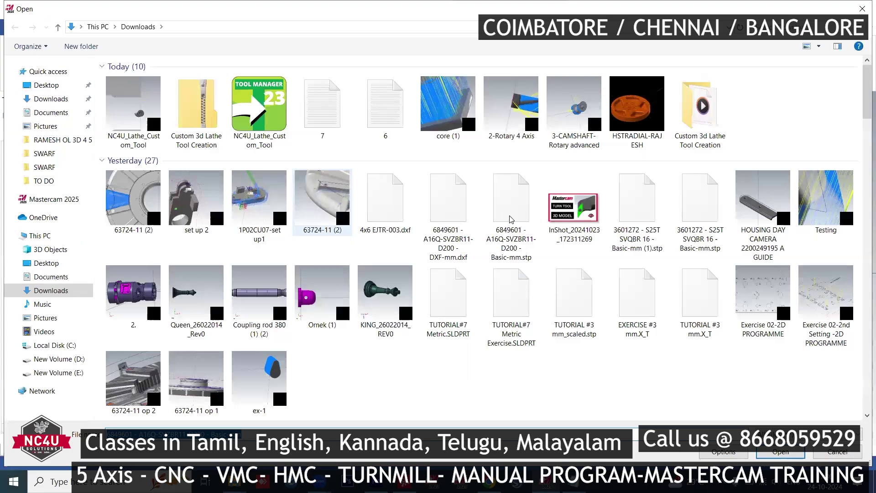
double_click(512, 220)
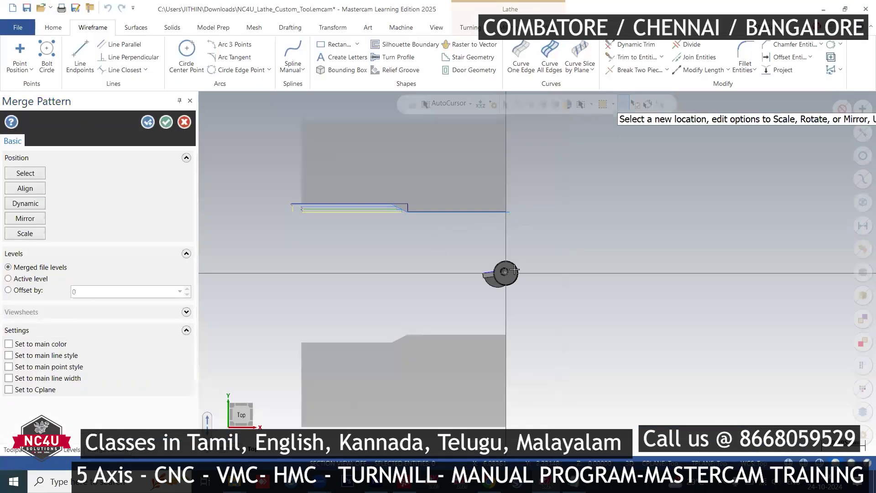
scroll(514, 271, "up", 1)
left_click(166, 122)
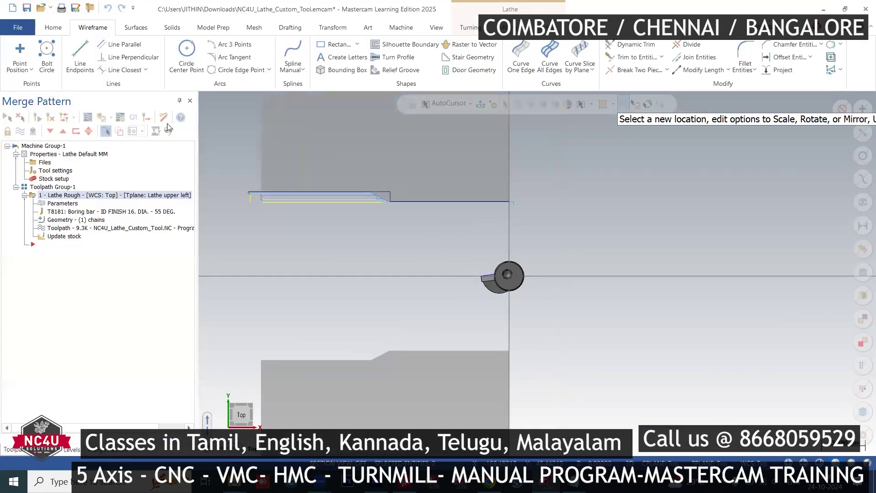
middle_click_drag(521, 275, 323, 225)
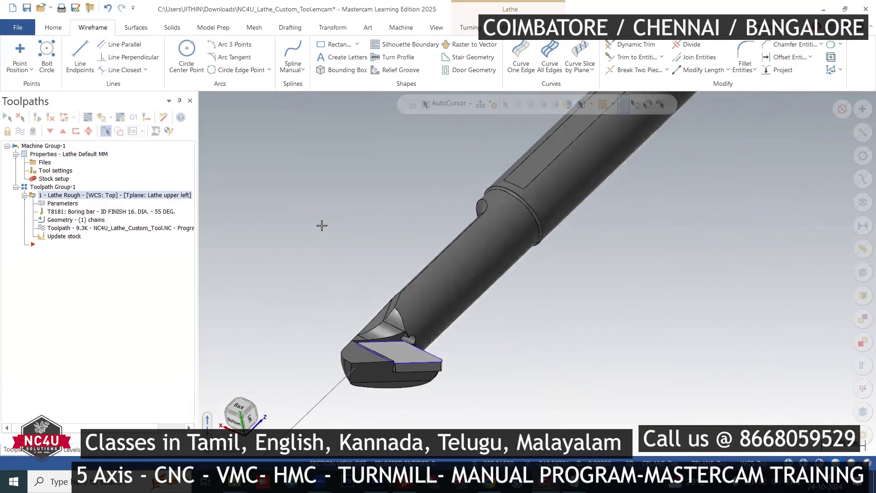
right_click(323, 225)
left_click(362, 288)
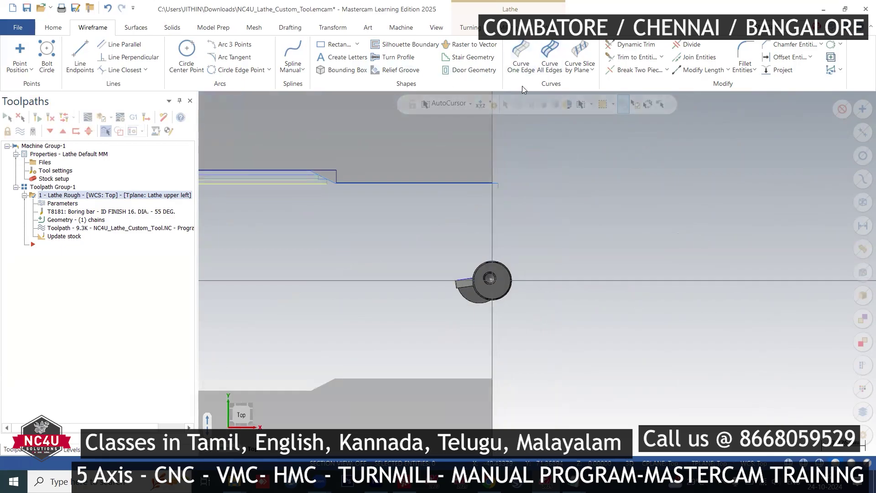
Delete the existing T0101 SVZBR tool from Machine Group-1 in the Lathe Tool Manager.
left_click(478, 31)
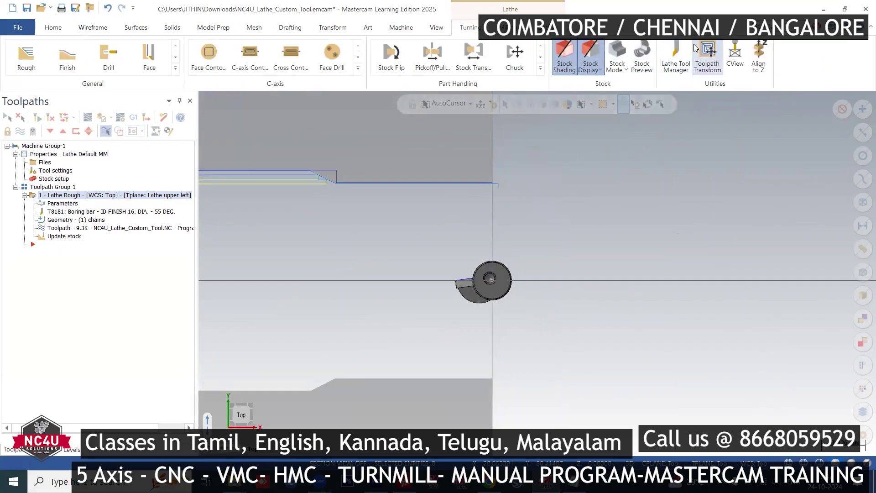
left_click(676, 57)
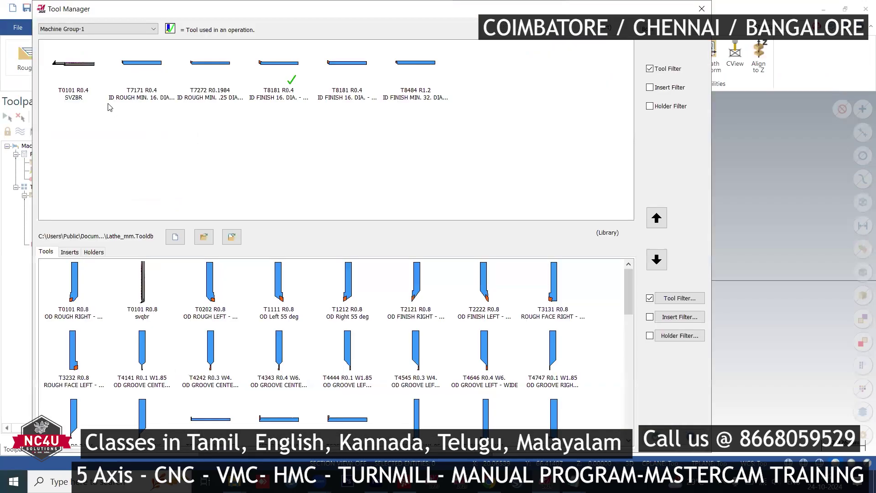
right_click(75, 87)
left_click(60, 86)
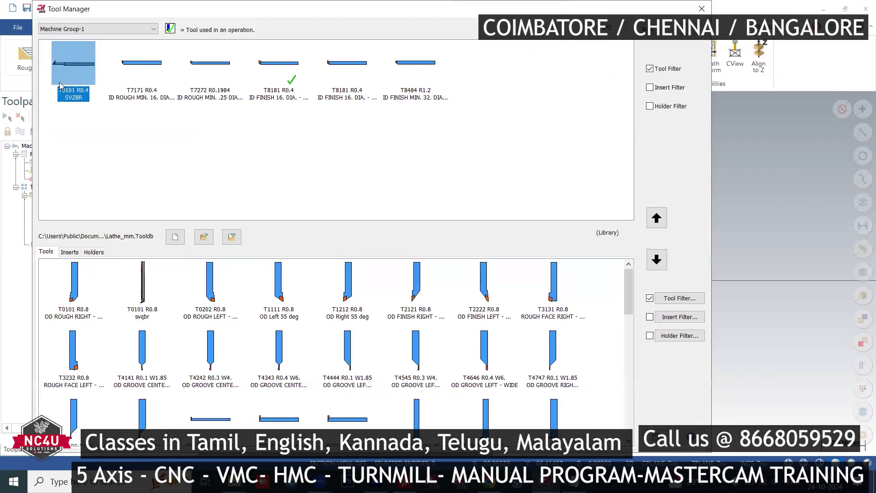
key("Delete")
left_click(351, 258)
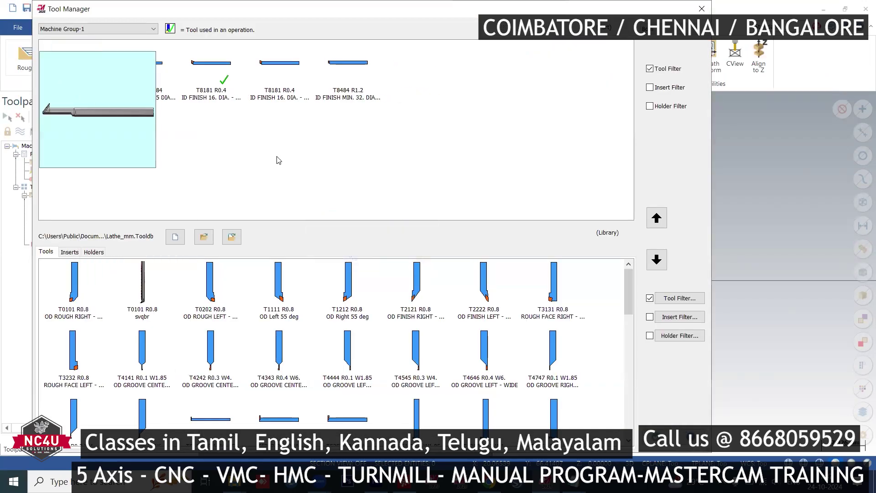
Create a new 3D lathe tool for general turning and name it SVZBR.
right_click(345, 129)
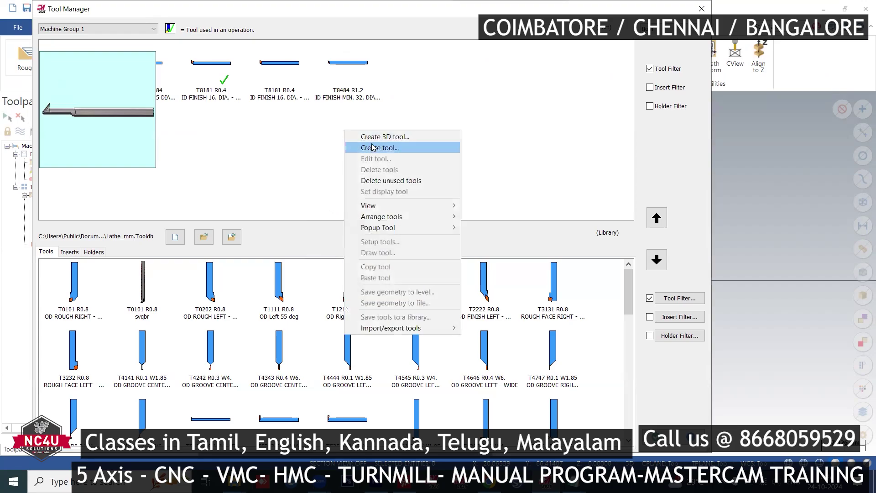
left_click(368, 135)
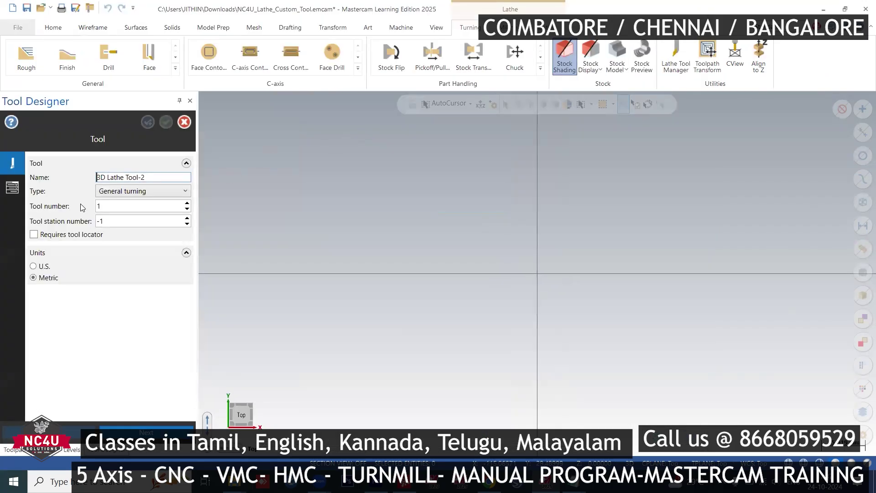
key("ctrl+a")
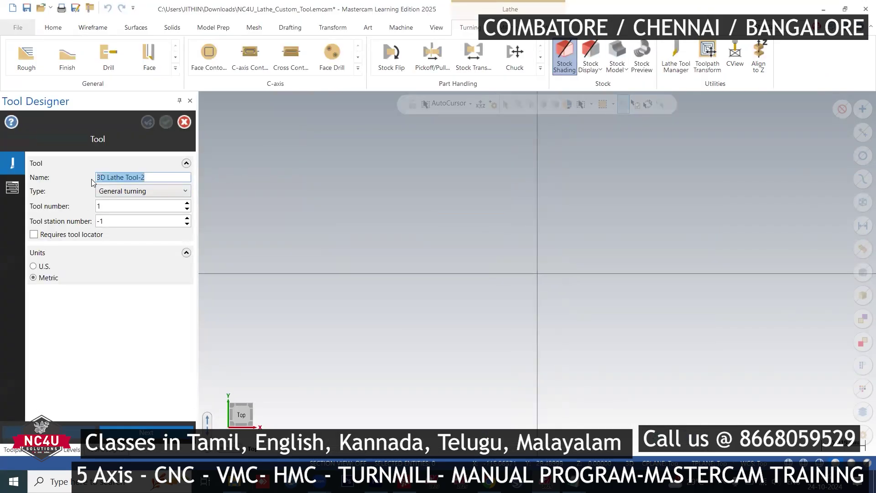
type("SVZBR")
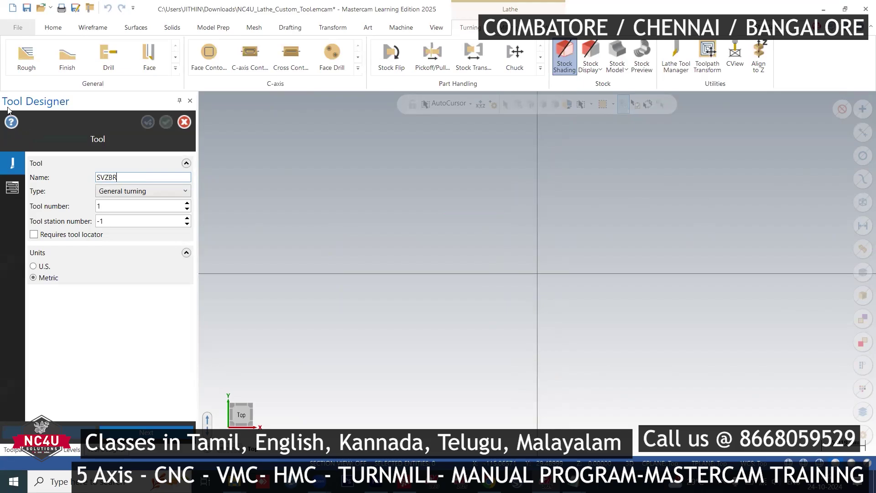
Add a holder component to the tool assembly, using the merged NO_CUT solid as its model.
left_click(10, 188)
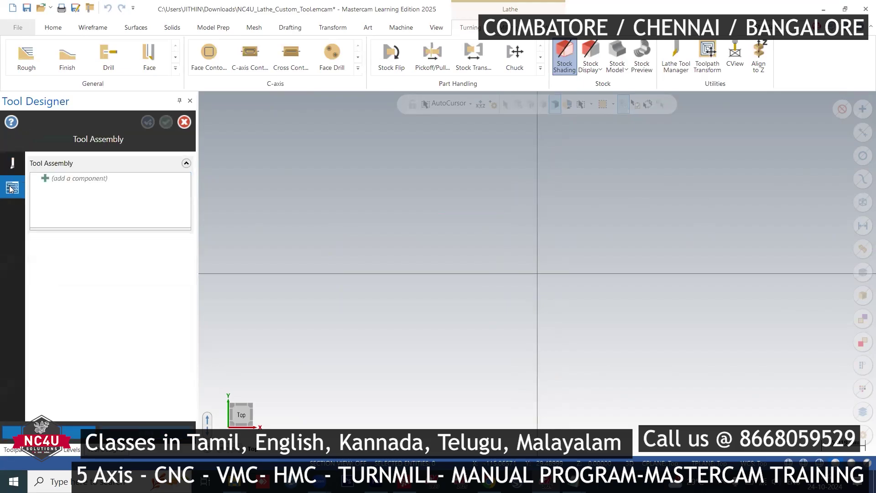
right_click(63, 182)
left_click(115, 189)
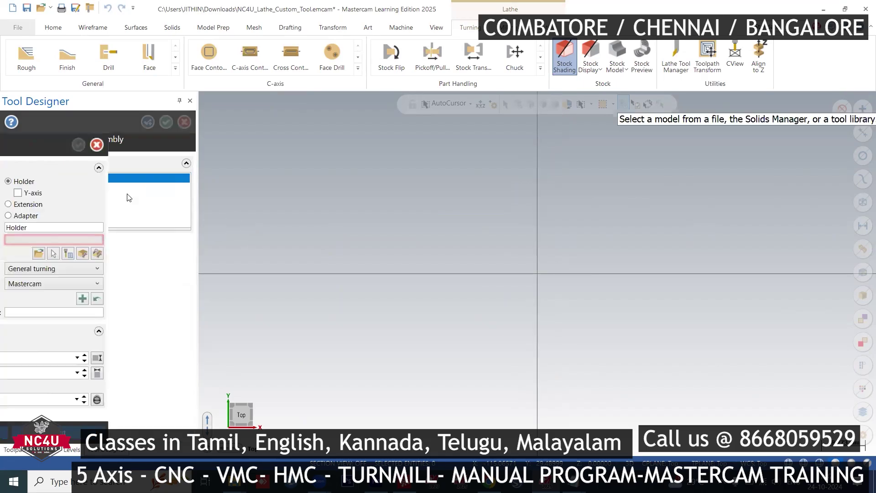
left_click(141, 254)
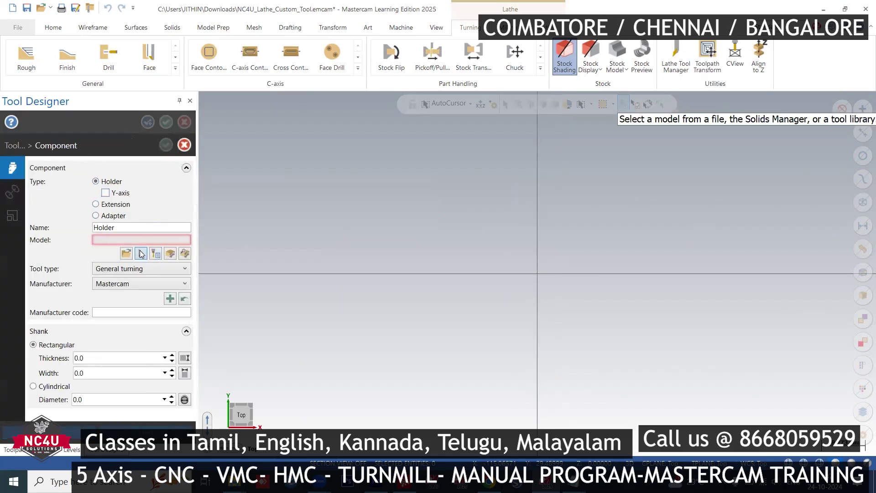
left_click(752, 362)
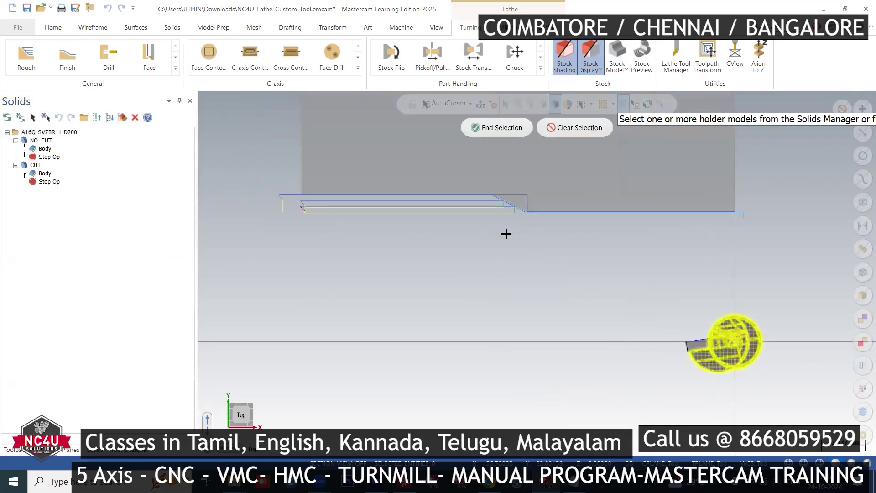
left_click(499, 136)
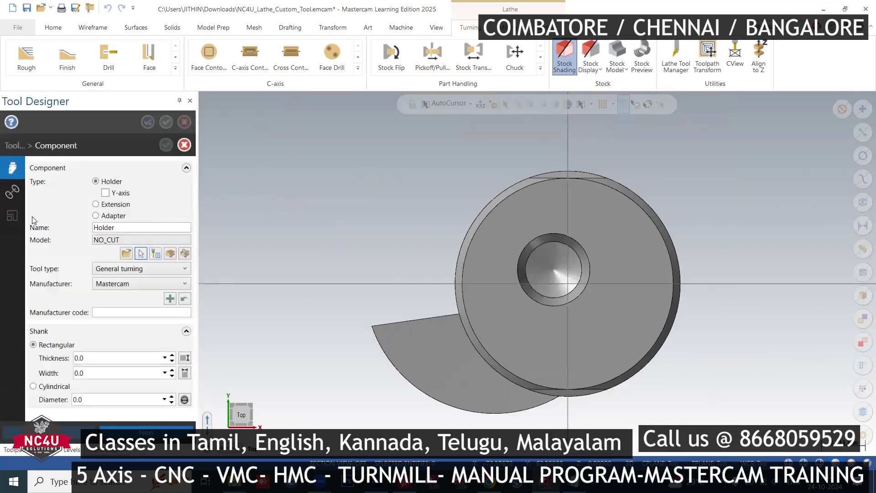
Define the holder's machine side connection plane on the round shank end face and accept the holder component.
left_click(14, 195)
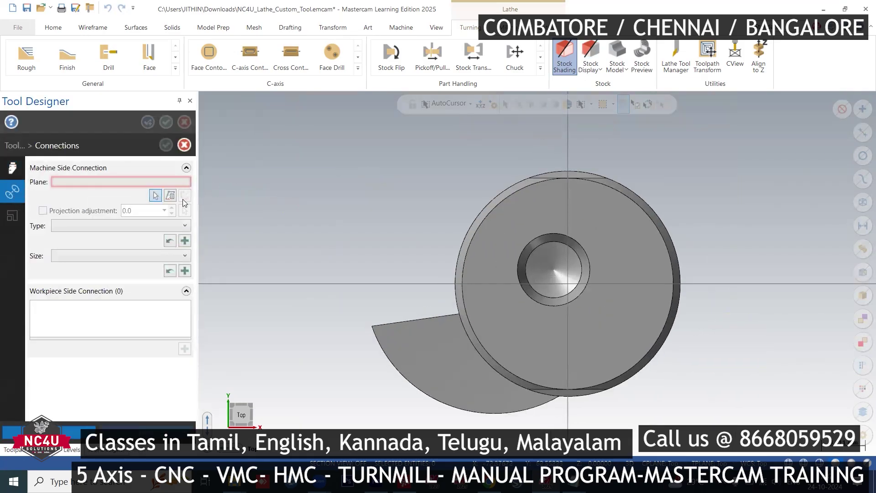
left_click(515, 260)
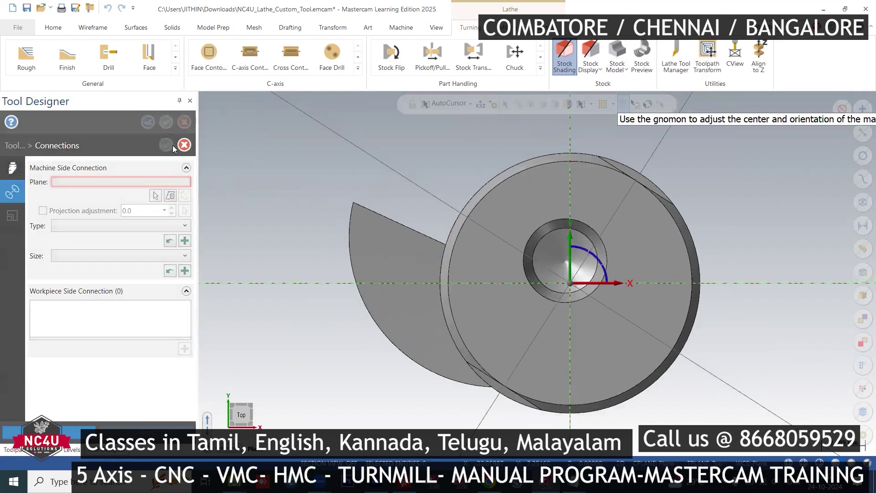
key("Return")
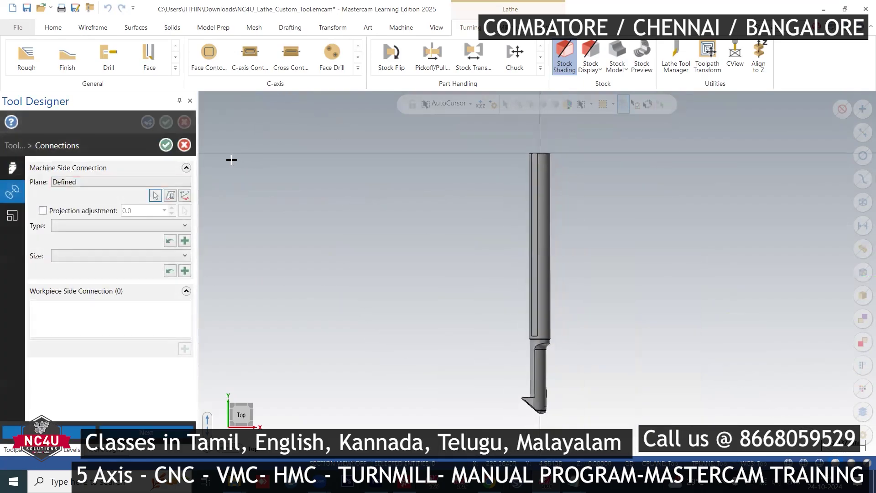
left_click(166, 145)
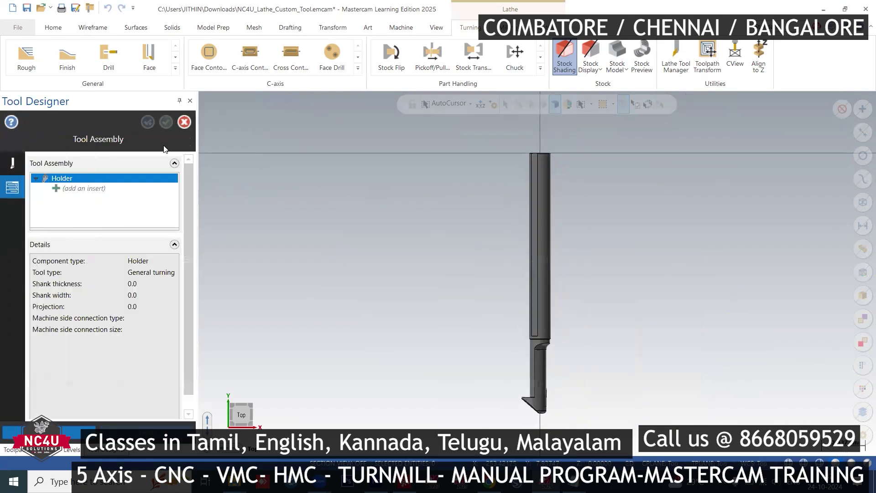
Define an insert on the holder, using the merged CUT solid as its model.
right_click(99, 188)
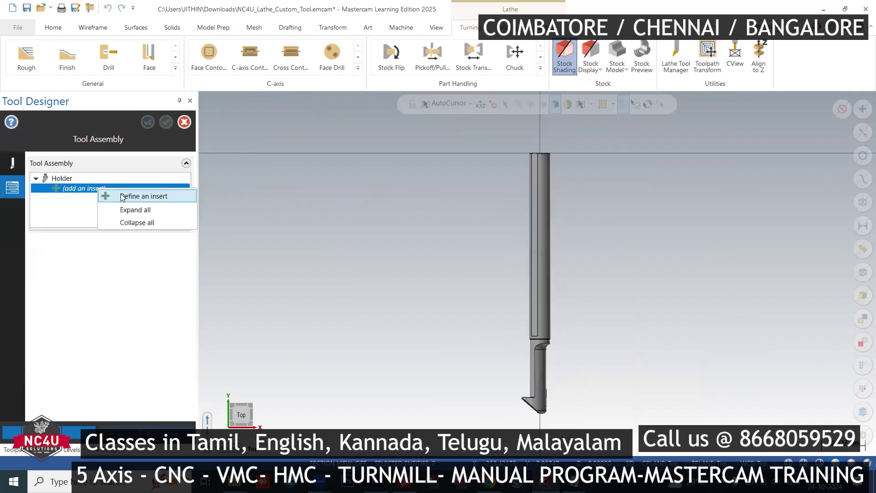
left_click(121, 196)
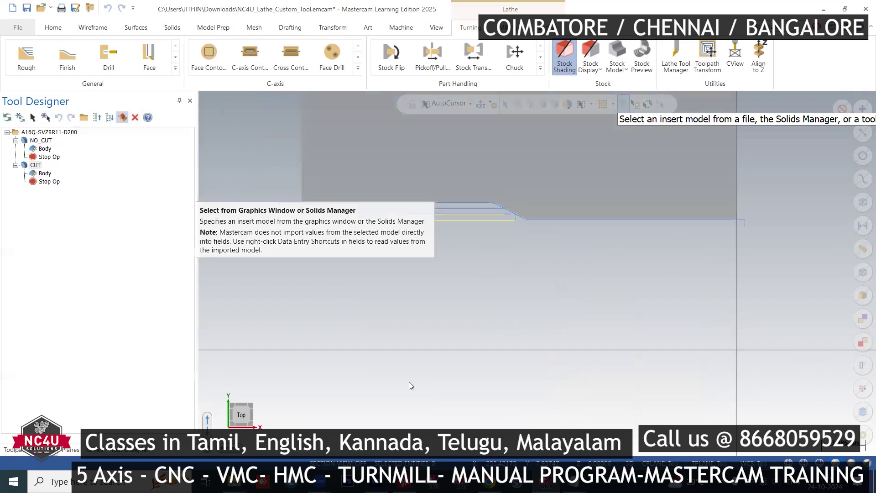
left_click(141, 207)
left_click(675, 416)
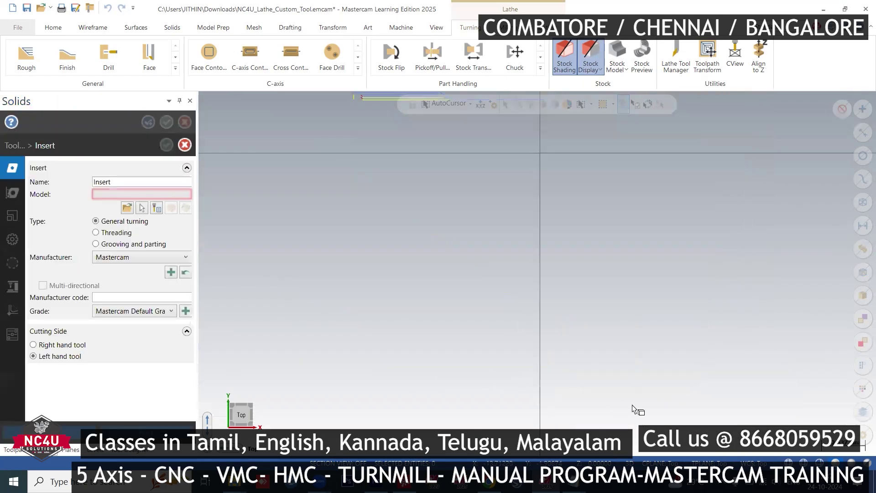
Set the insert's corner radius to 0.4 in the cutting definition and pick the rounded face at its cutting tip.
left_click(13, 194)
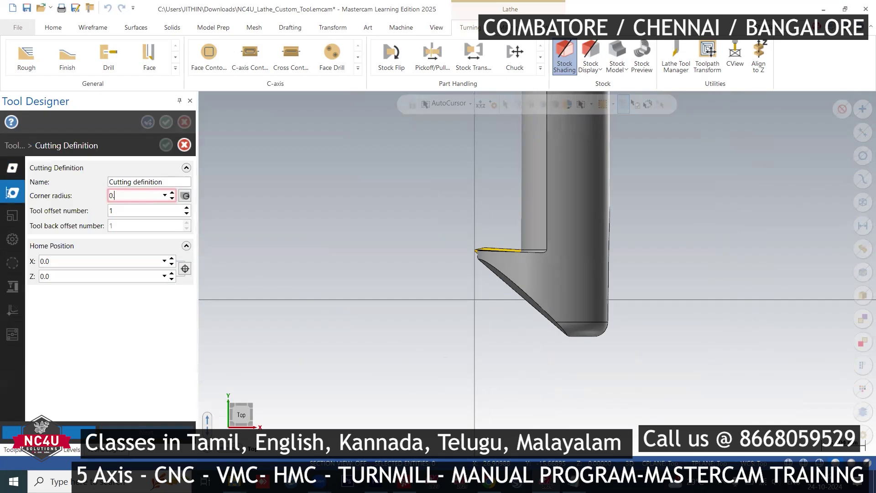
key("Return")
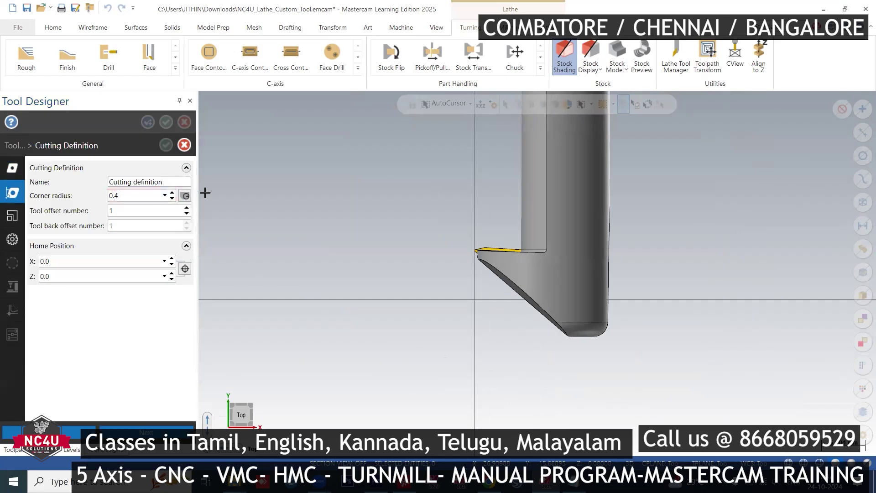
left_click(185, 196)
middle_click_drag(386, 201, 502, 303)
scroll(497, 303, "up", 3)
left_click(493, 311)
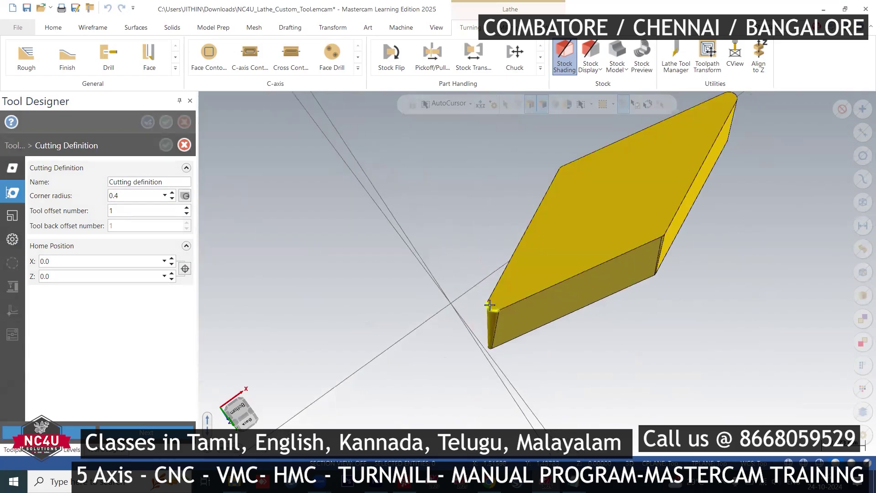
Define the insert's cutting plane on the long flat face along the holder shank.
left_click(13, 216)
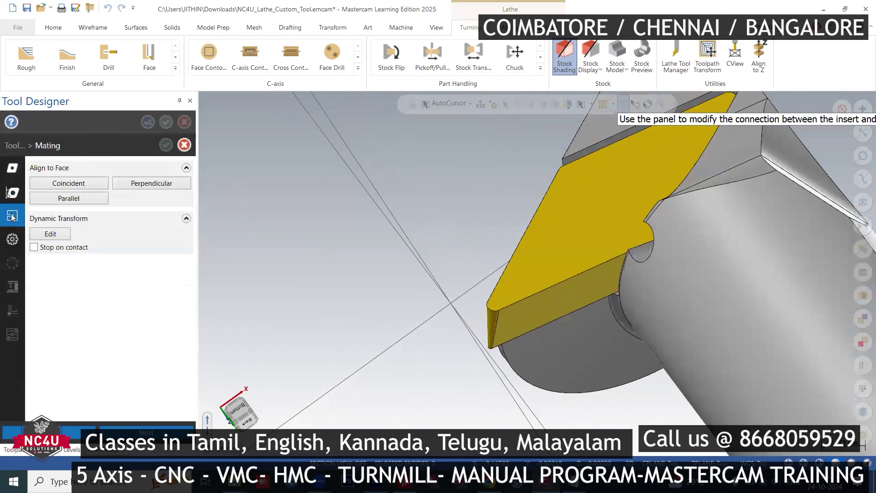
right_click(395, 196)
left_click(409, 257)
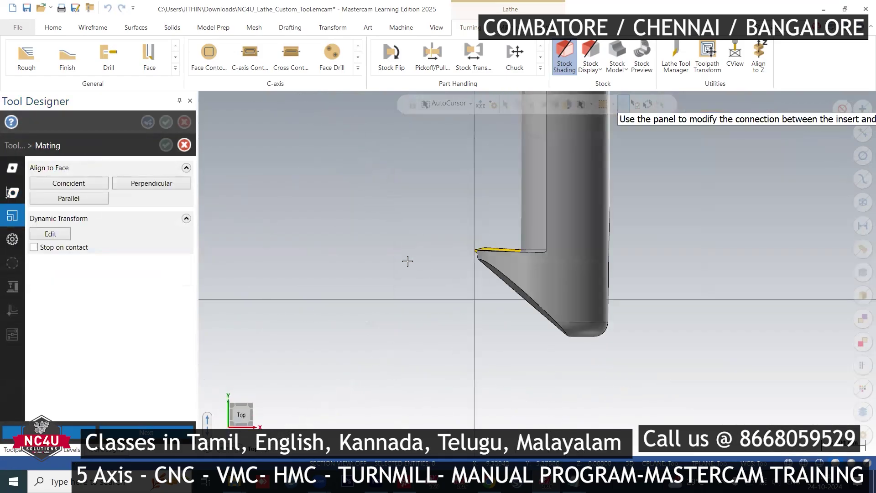
left_click(13, 239)
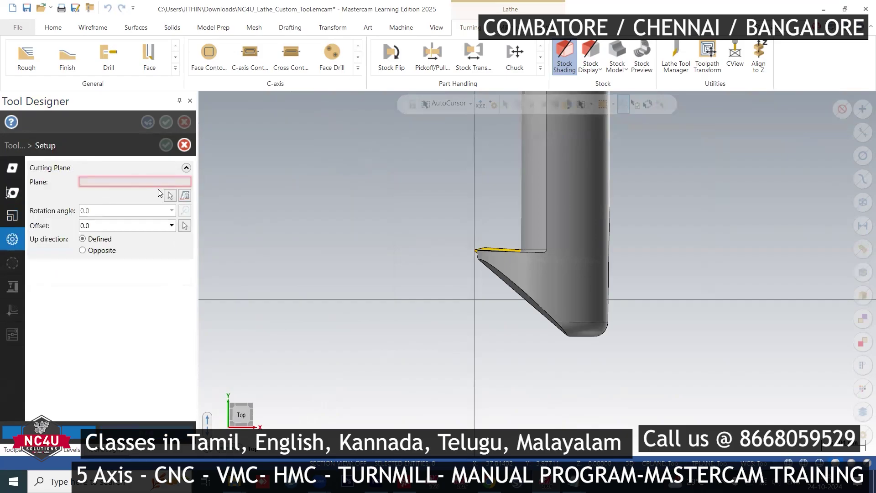
left_click(169, 195)
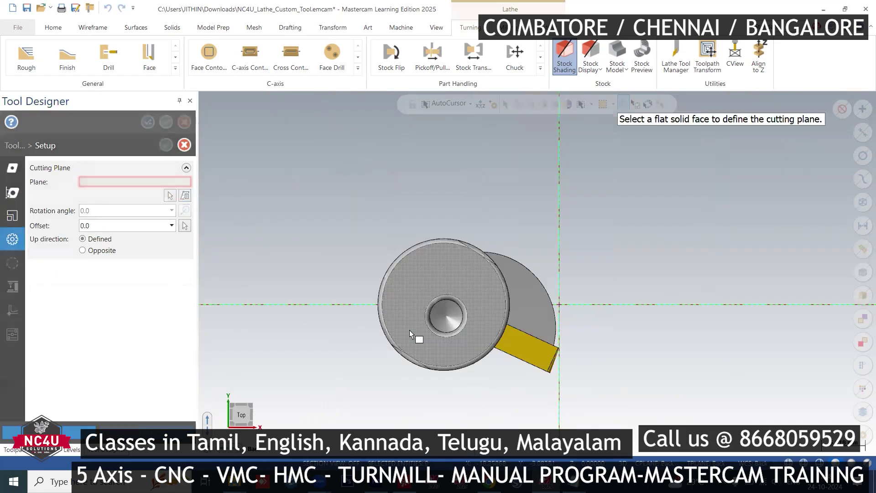
middle_click_drag(410, 334, 401, 349)
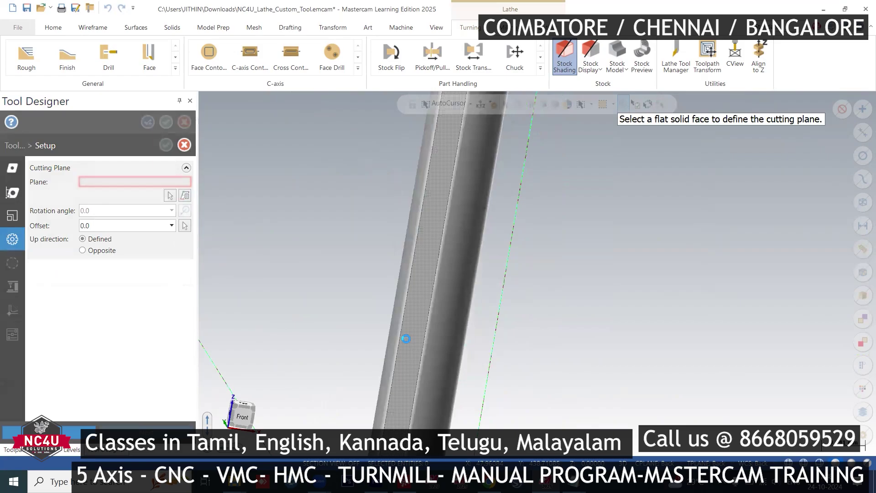
left_click(410, 244)
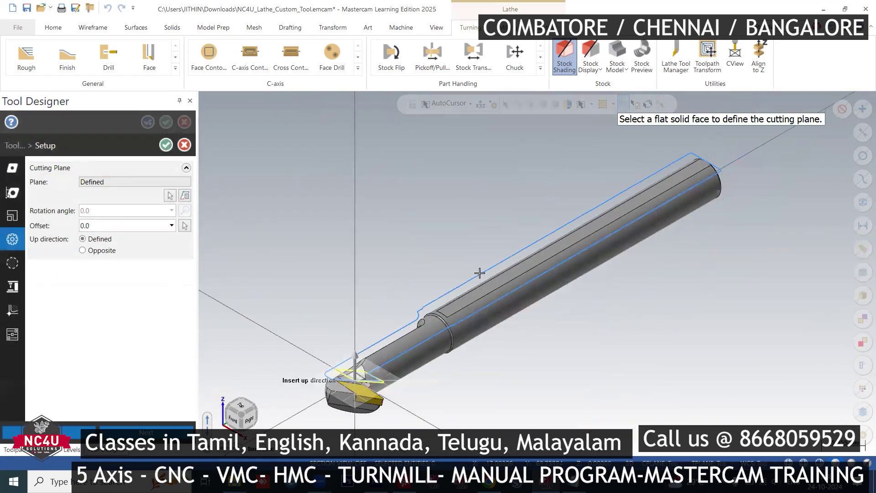
Set the machine orientation to horizontal mounting with counterclockwise spindle rotation.
left_click(12, 263)
left_click(13, 286)
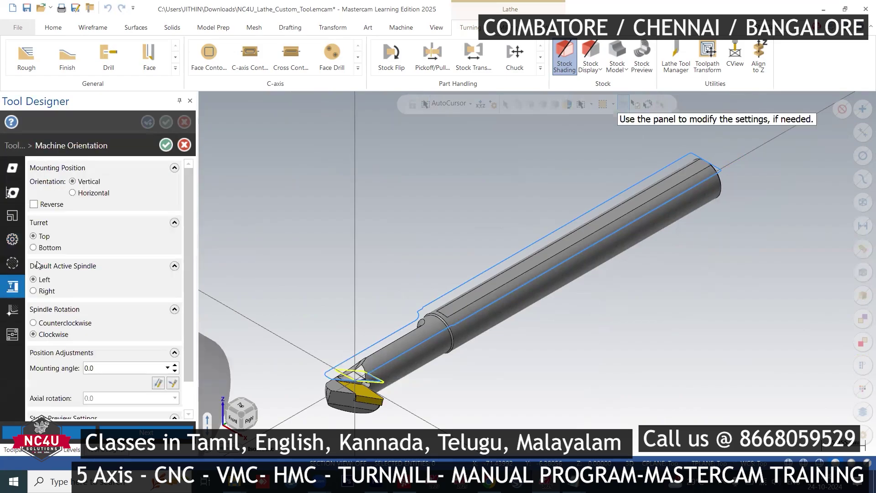
left_click(81, 194)
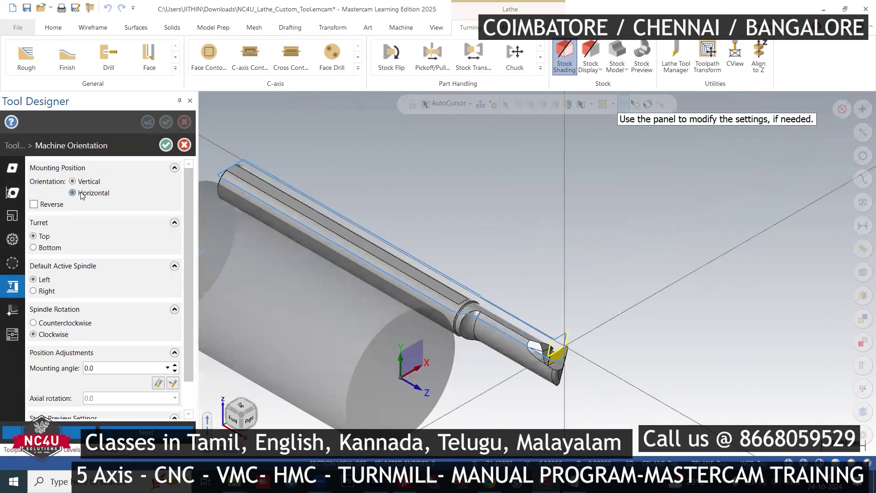
mouse_move(45, 241)
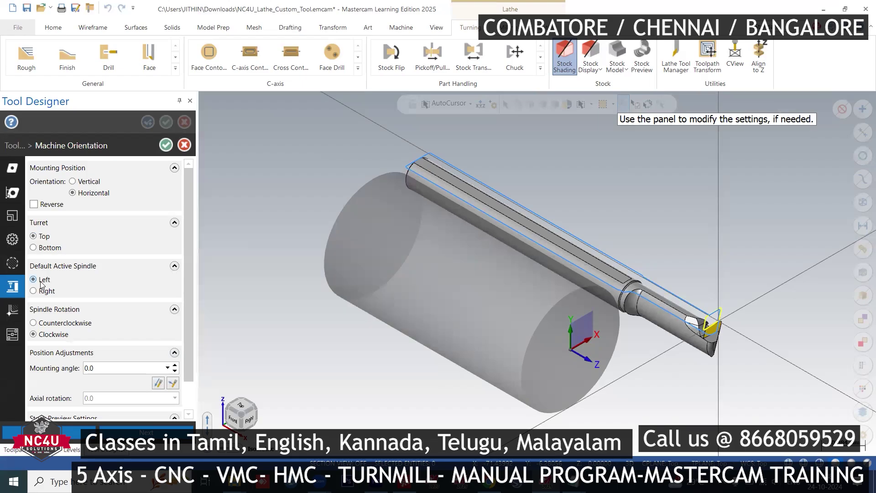
mouse_move(42, 285)
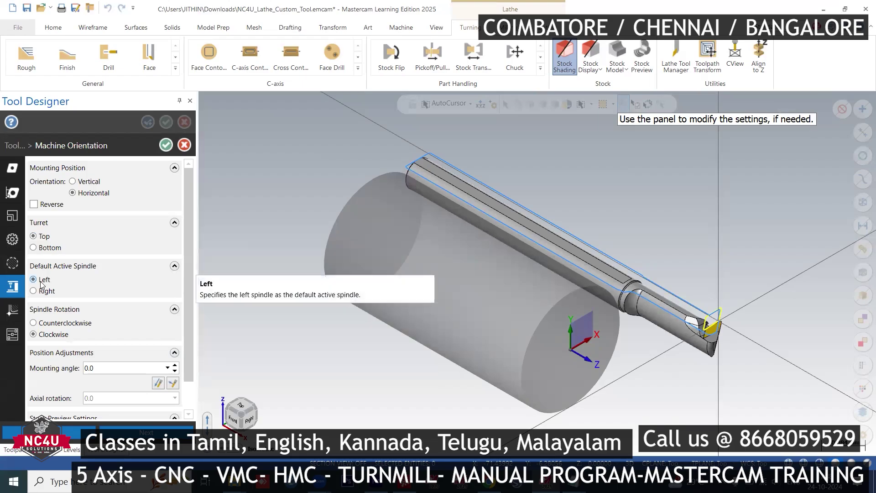
left_click(51, 326)
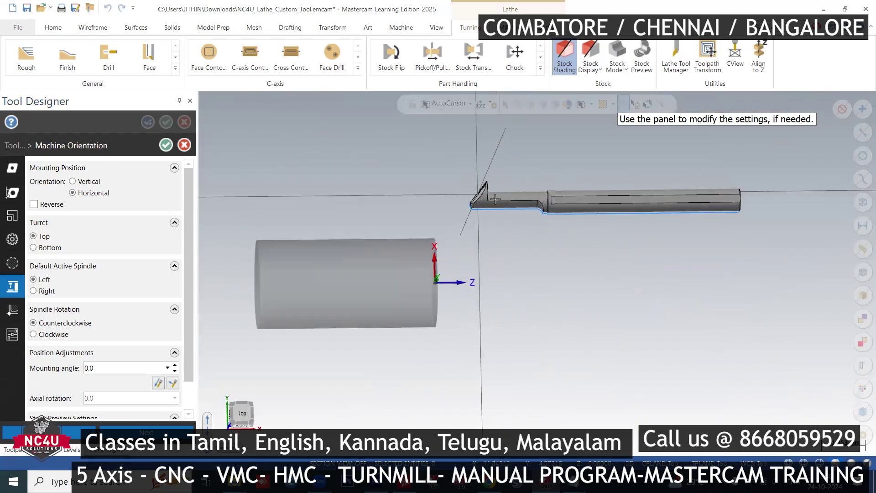
scroll(493, 174, "up", 3)
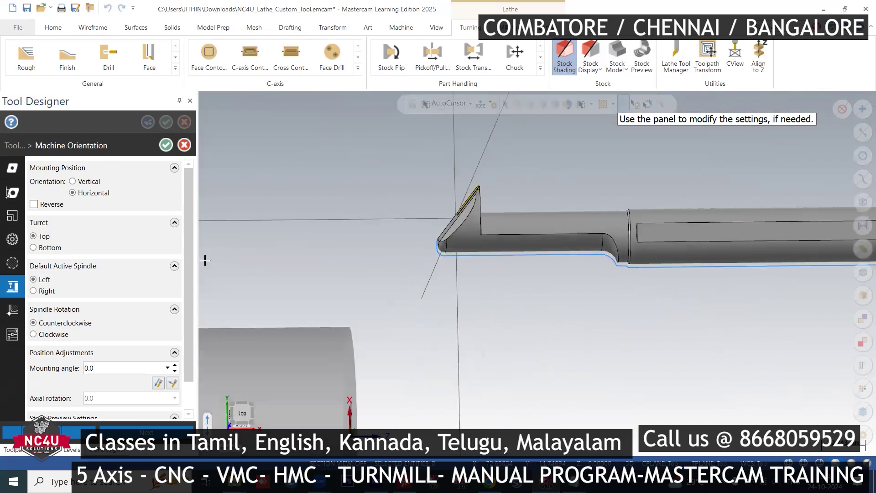
left_click_drag(186, 285, 189, 317)
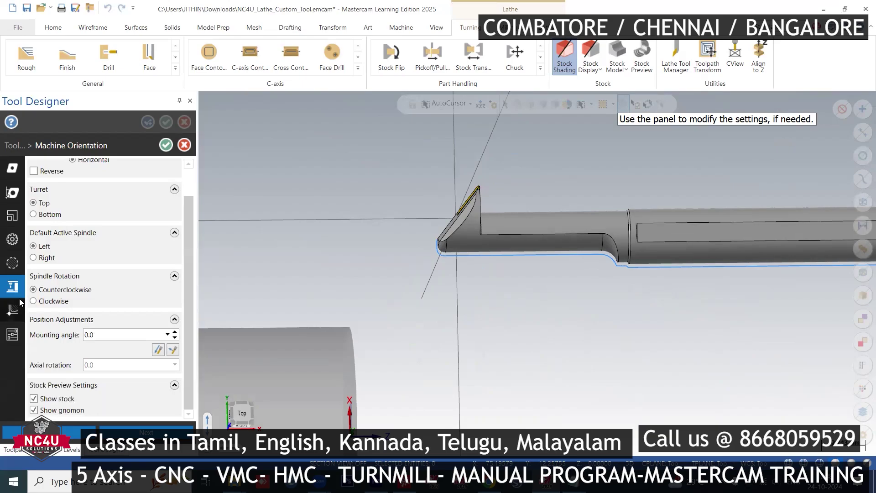
Set the compensation to Quadrant 3 with the tool center at the insert's upper nose arc center, and accept the insert.
left_click(12, 314)
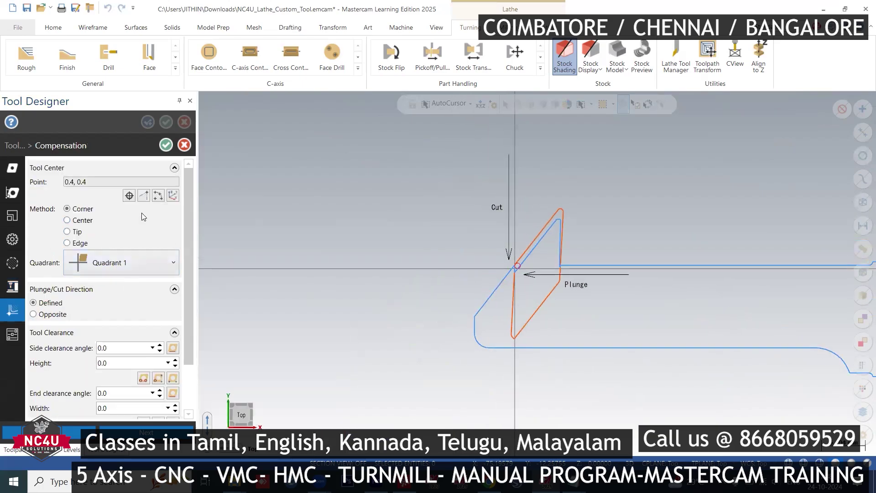
left_click(99, 262)
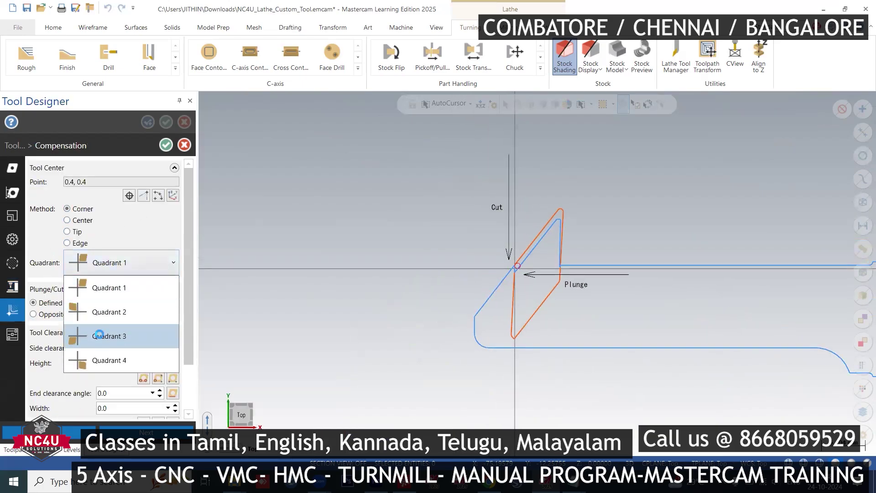
left_click(101, 333)
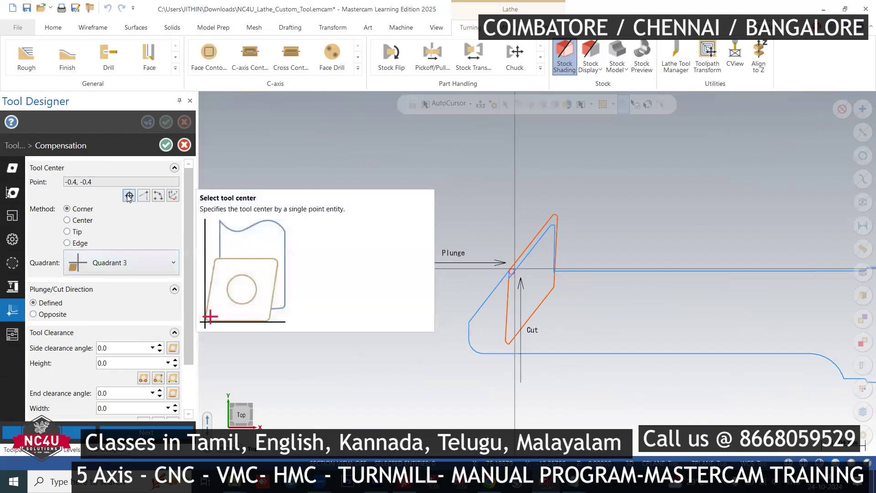
left_click(142, 198)
scroll(552, 214, "up", 5)
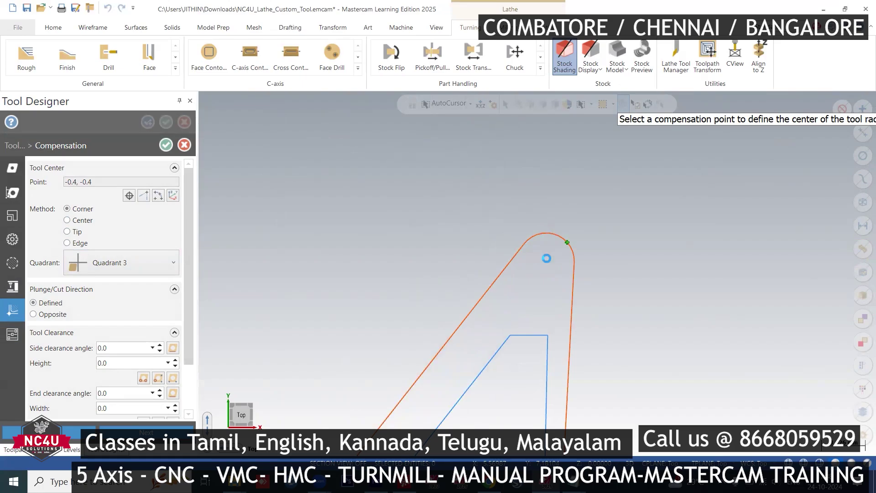
left_click(546, 258)
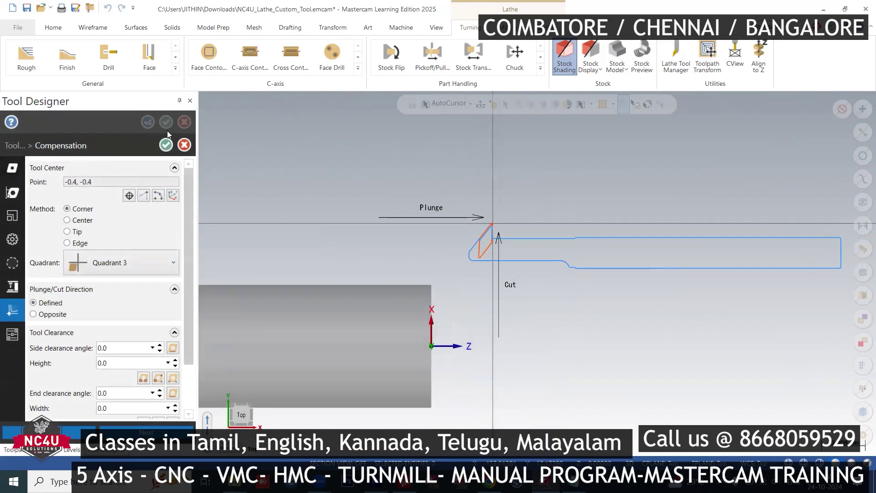
left_click(166, 145)
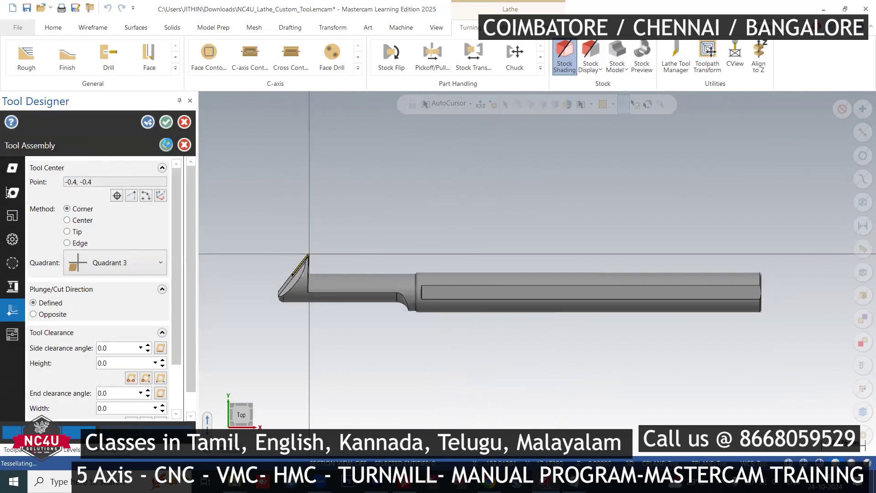
Accept the finished tool assembly into the machine group's tools and save the file.
left_click(166, 123)
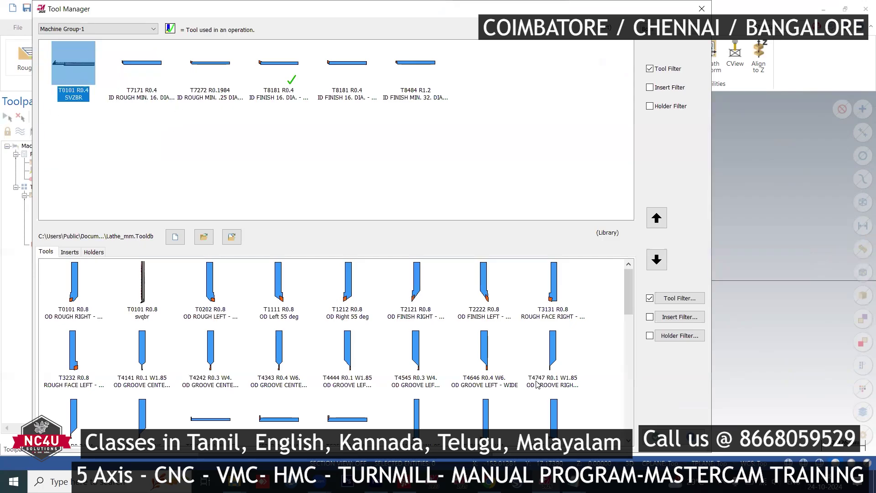
left_click(655, 437)
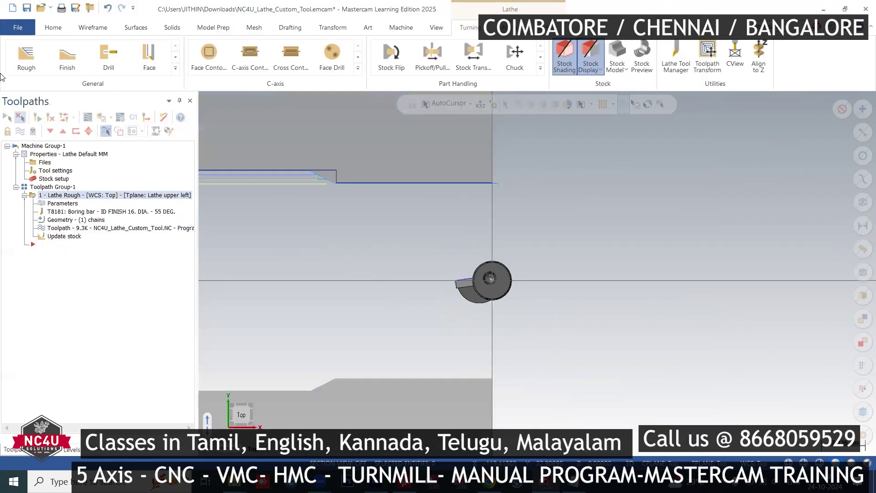
left_click(27, 9)
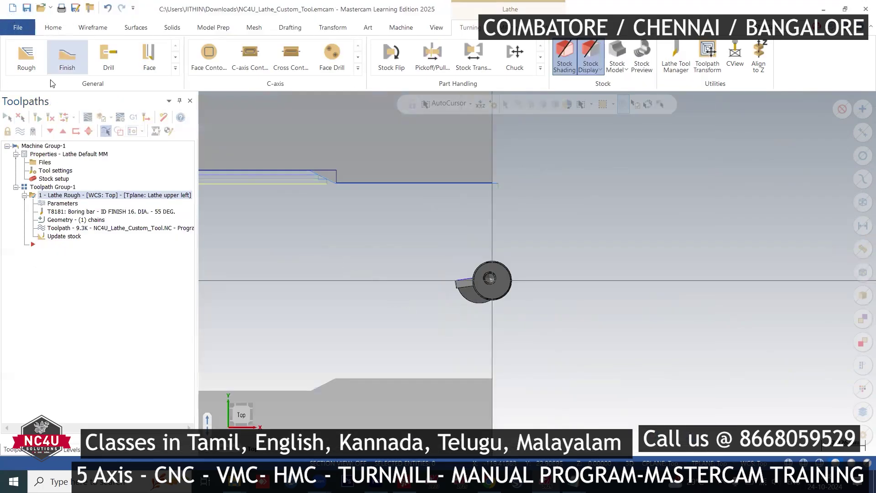
Add a lathe rough toolpath and chain the bore profile from its inner end to the straight section at the part face.
right_click(65, 245)
mouse_move(160, 189)
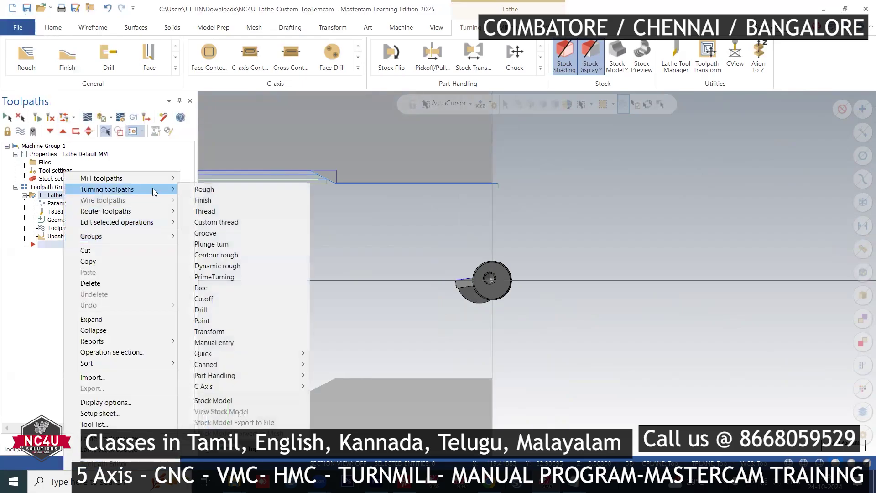
left_click(204, 189)
left_click(242, 174)
scroll(379, 193, "down", 1)
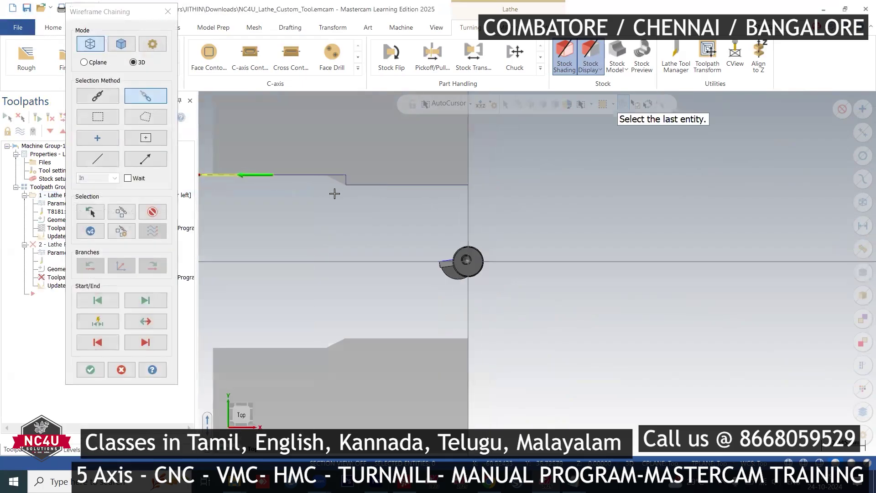
scroll(335, 193, "down", 1)
left_click(146, 321)
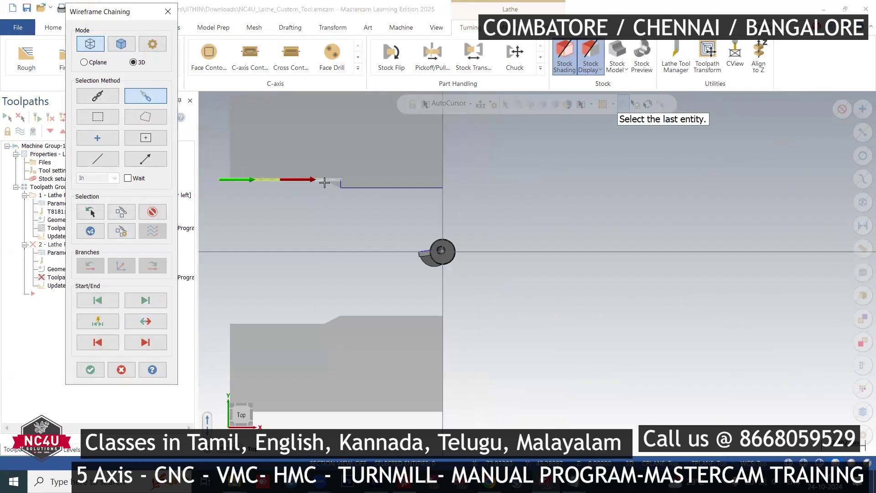
left_click(369, 188)
left_click(91, 369)
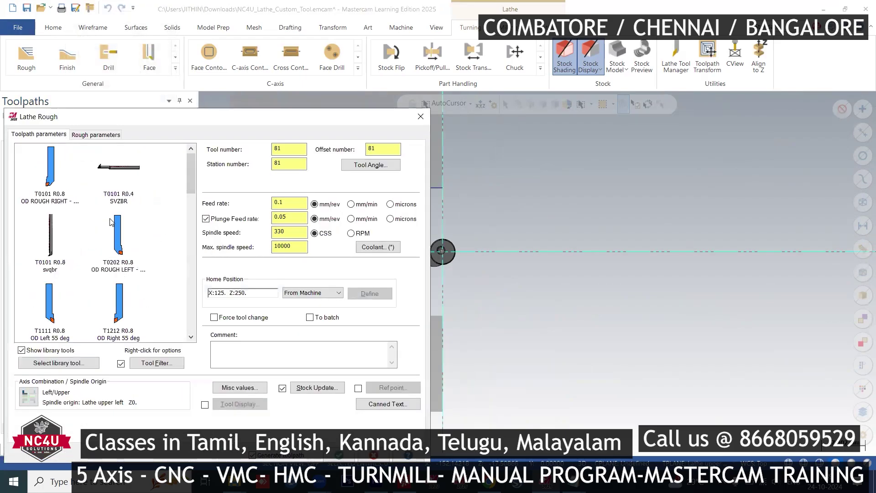
Select the SVZBR tool for the rough toolpath and set its lead-in entry vector angle to 90 degrees.
left_click(120, 162)
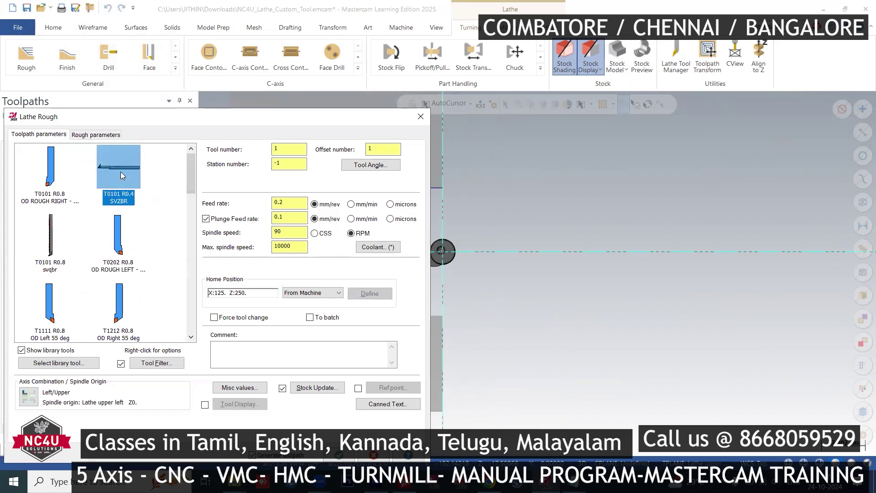
left_click(93, 135)
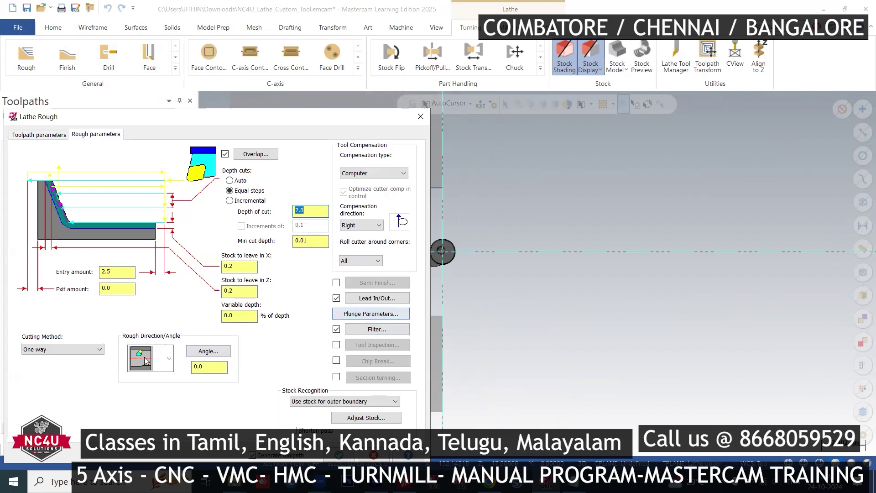
left_click(377, 298)
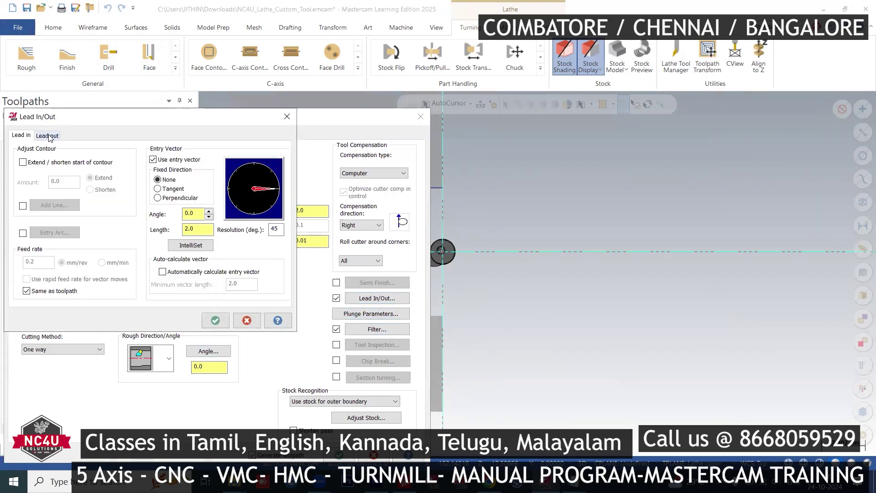
left_click(48, 136)
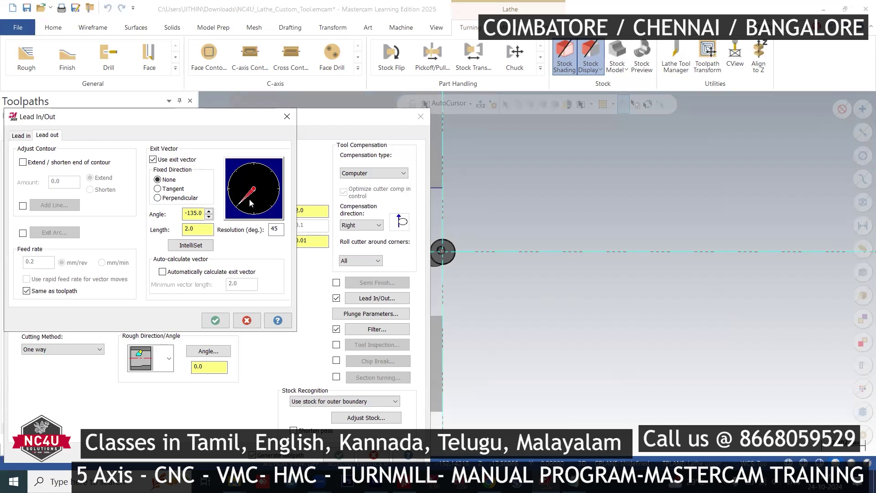
left_click(216, 319)
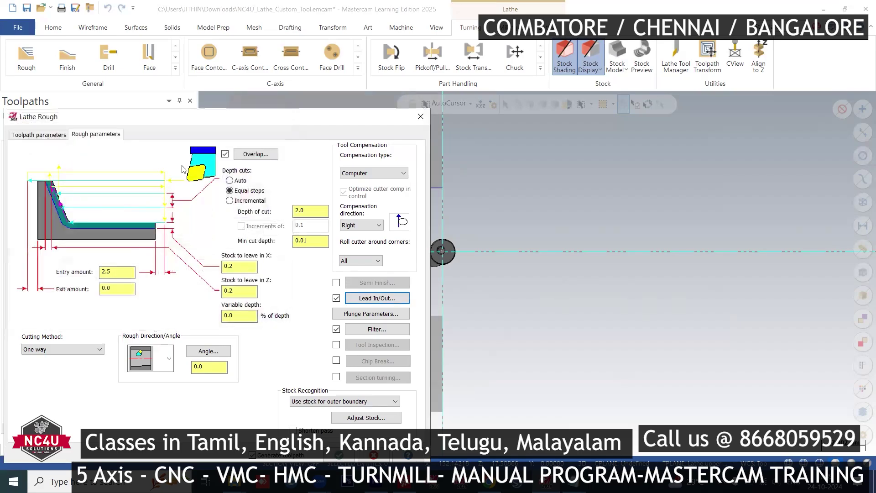
left_click(384, 297)
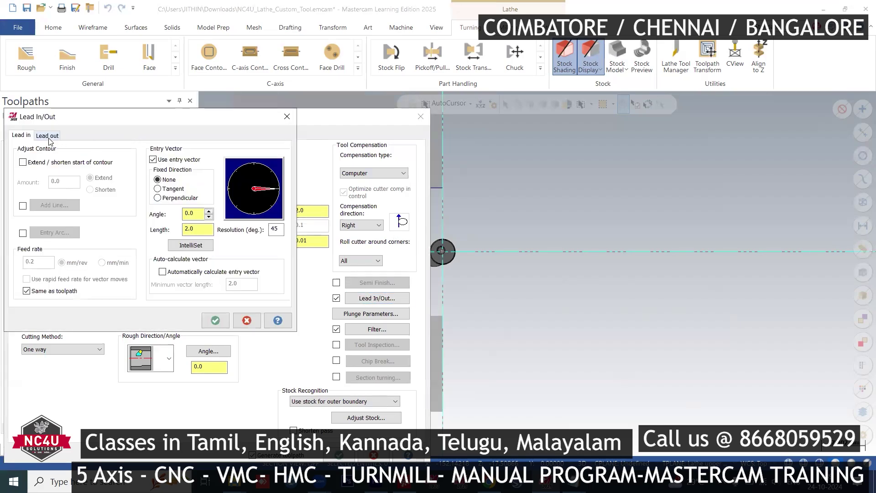
left_click(256, 181)
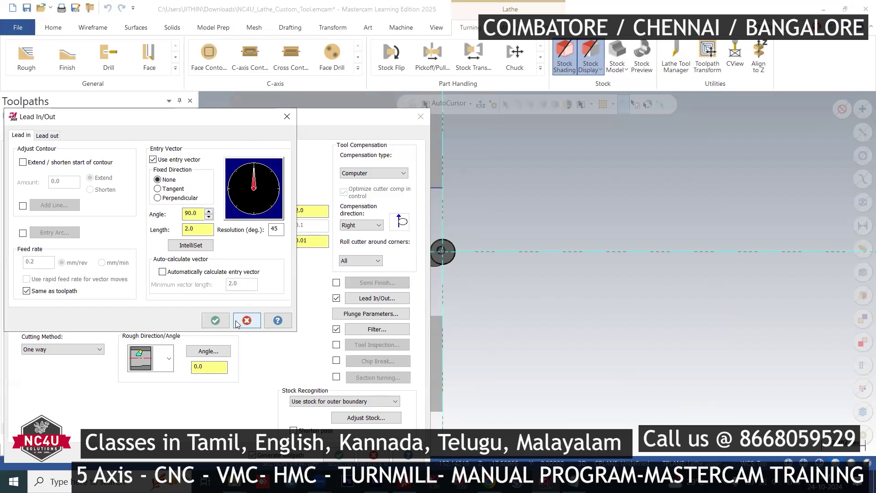
left_click(215, 321)
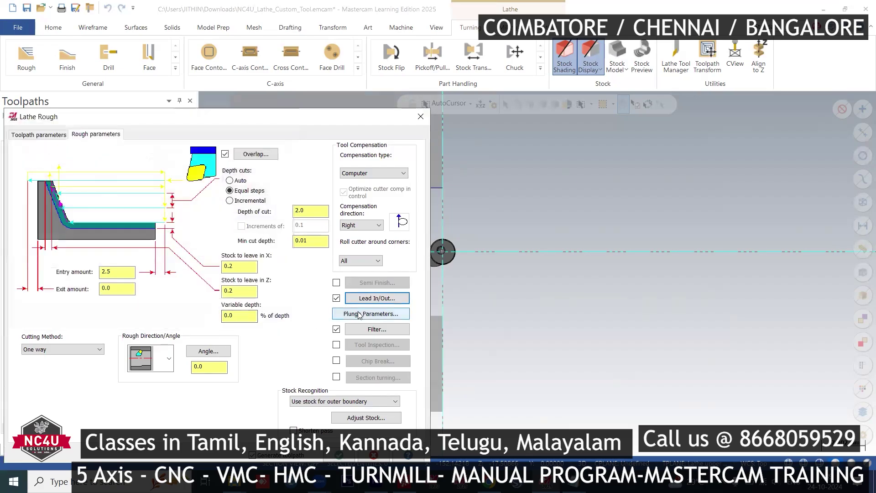
Accept the existing plunge cut parameters, set the stock recognition to Remaining stock, and generate the SVZBR rough toolpath.
left_click(371, 314)
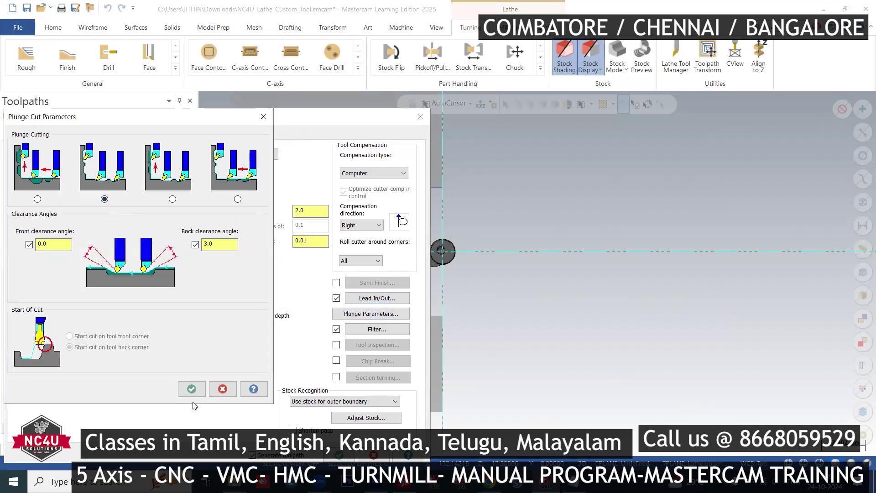
left_click(195, 387)
left_click(319, 401)
left_click(318, 415)
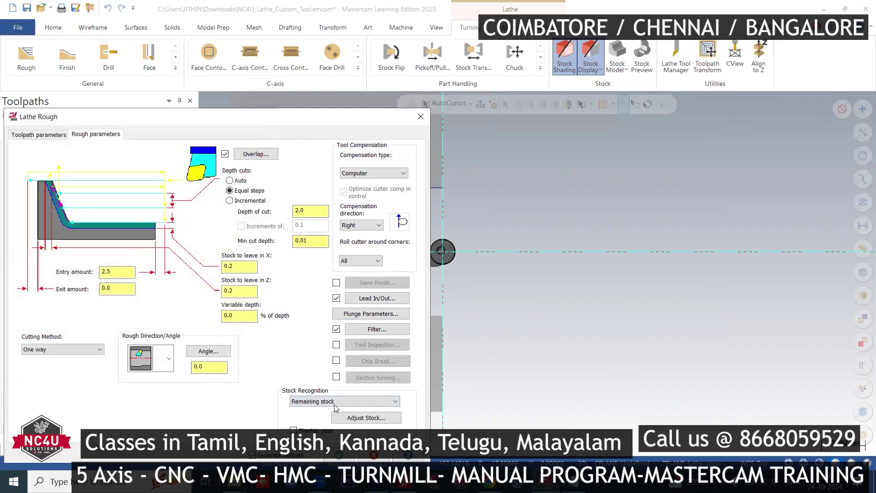
left_click(338, 456)
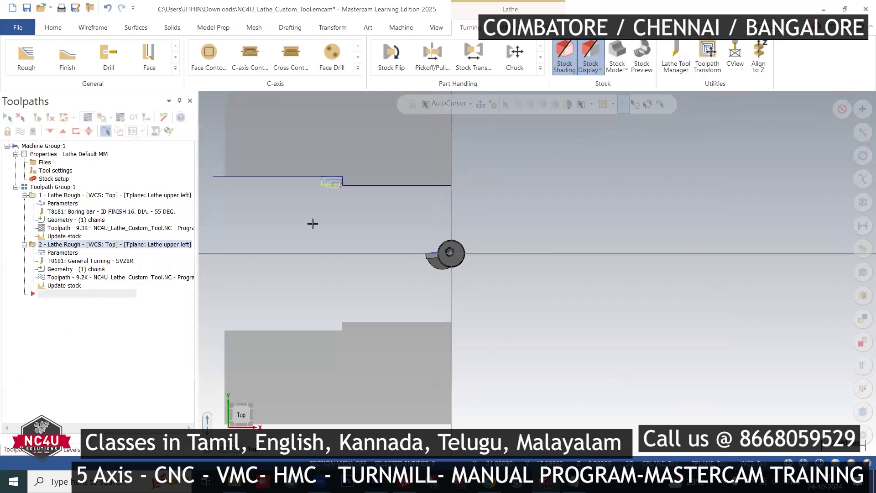
Backplot the second lathe rough operation to examine how the SVZBR tool moves through the bore, and close the backplot.
scroll(313, 223, "up", 2)
scroll(323, 291, "down", 2)
scroll(305, 229, "up", 2)
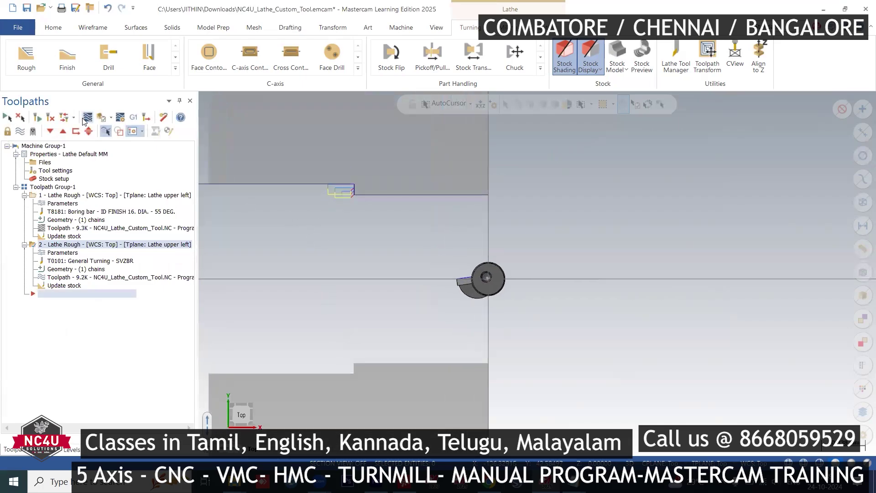
left_click(87, 118)
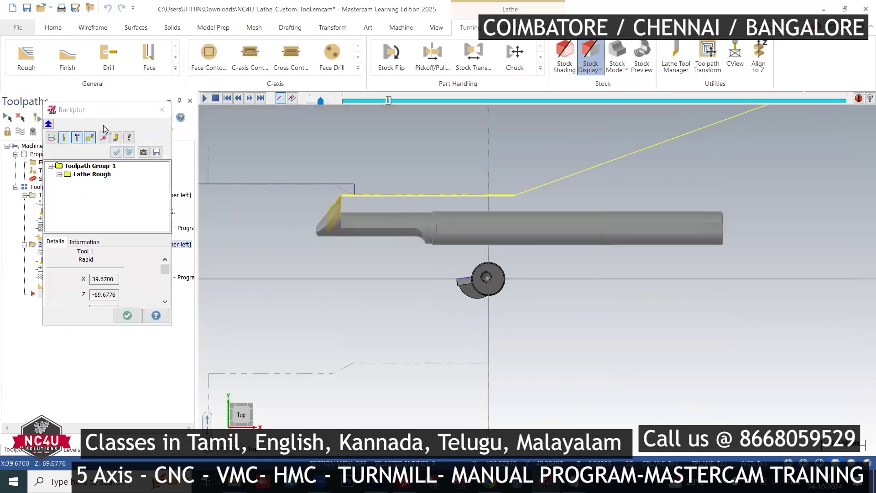
scroll(346, 162, "up", 2)
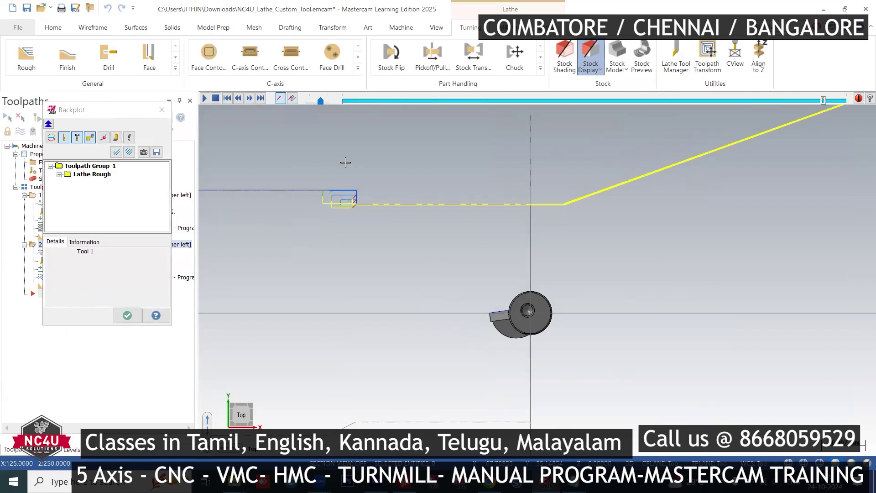
scroll(510, 267, "down", 3)
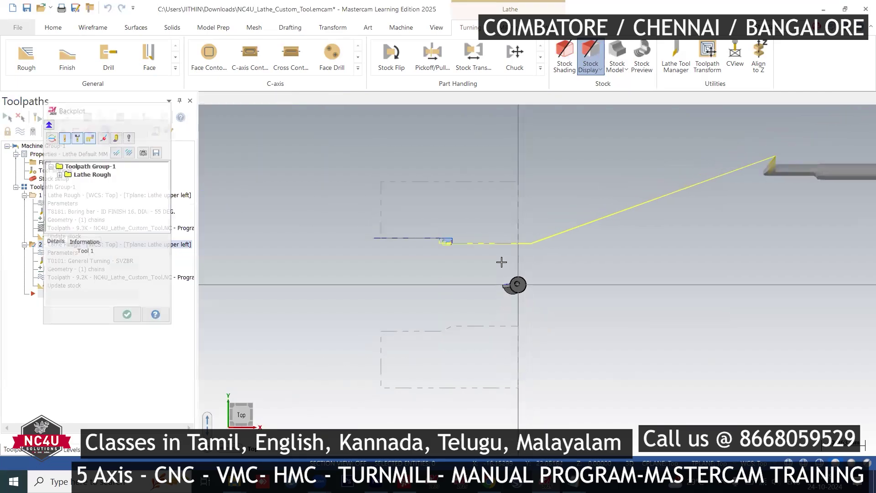
key("Escape")
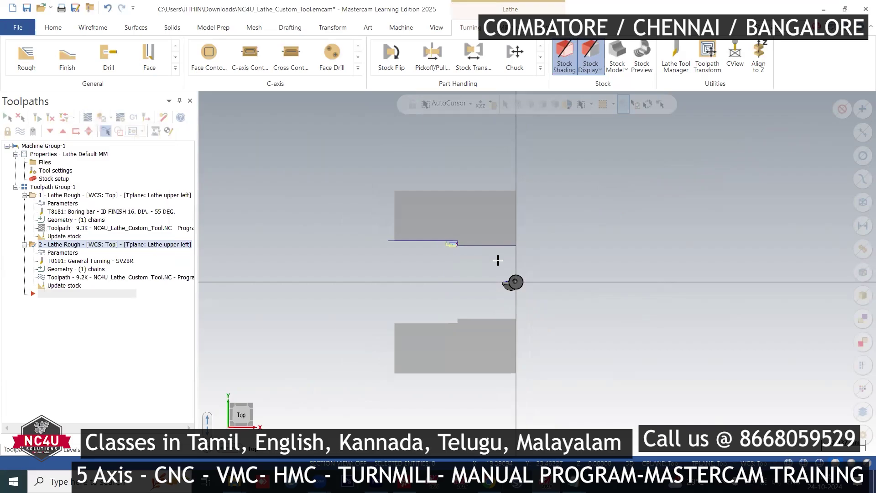
Save the file with the new rough toolpath.
left_click(26, 8)
scroll(410, 256, "up", 2)
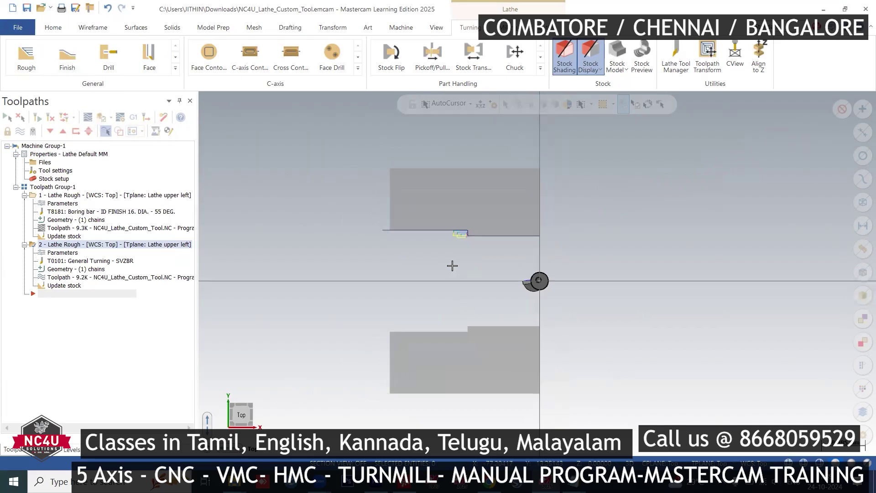
scroll(547, 290, "up", 2)
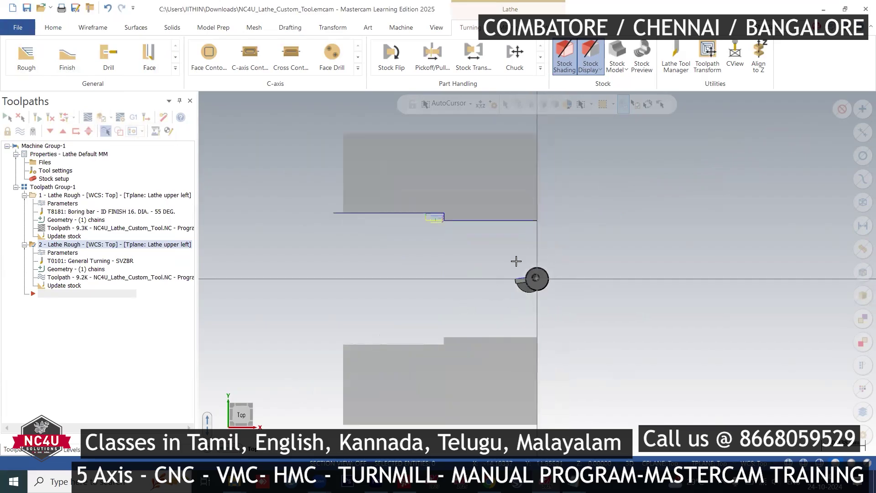
scroll(516, 261, "up", 2)
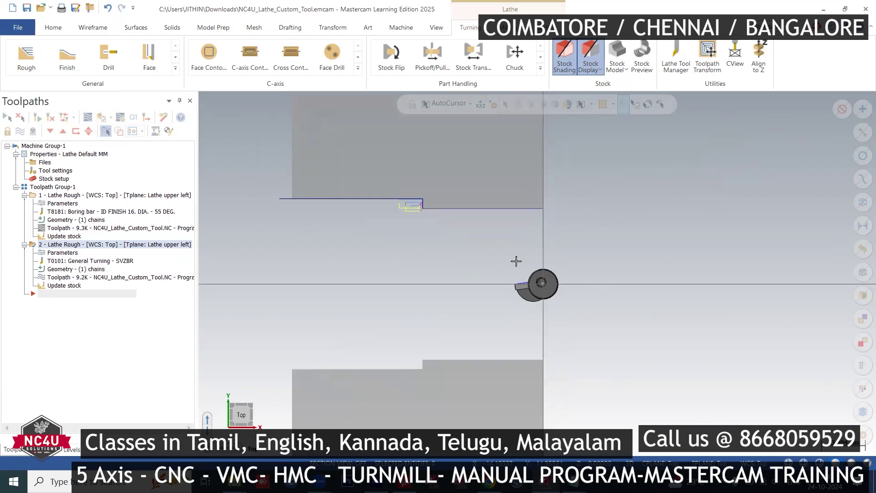